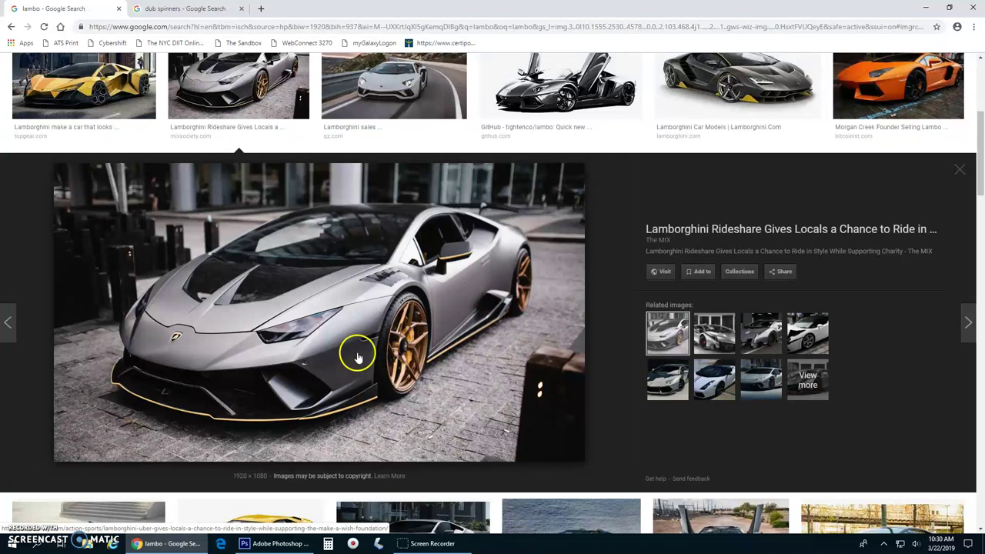
- Copy the grey Lamborghini photo from Chrome and create a new 1920×1080 document from the Clipboard preset
right_click(352, 293)
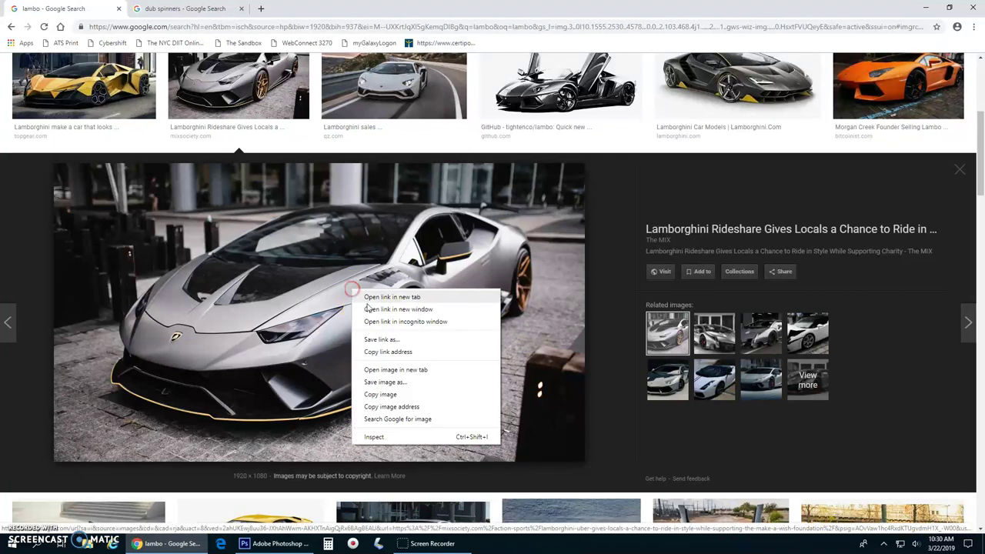
left_click(384, 395)
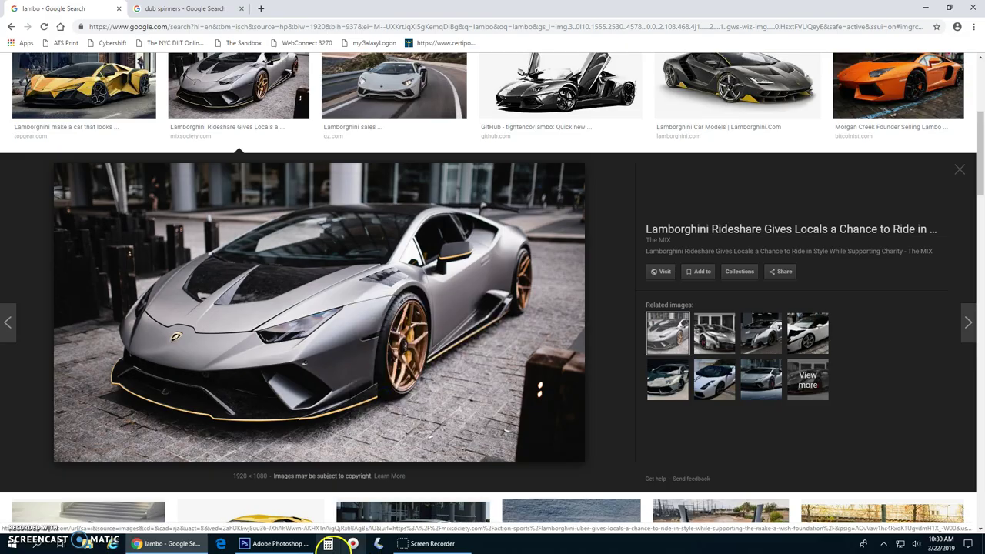
left_click(275, 544)
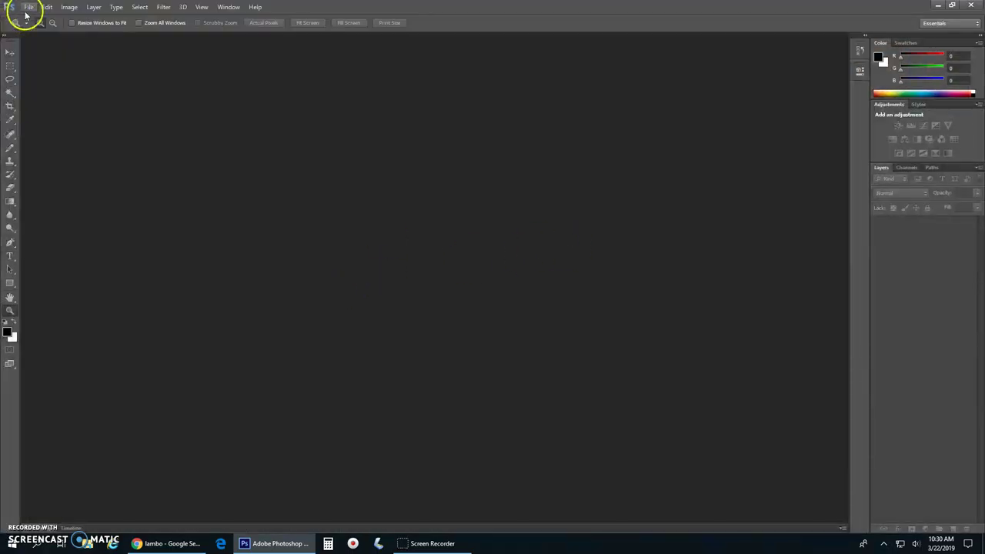
left_click(28, 7)
left_click(35, 16)
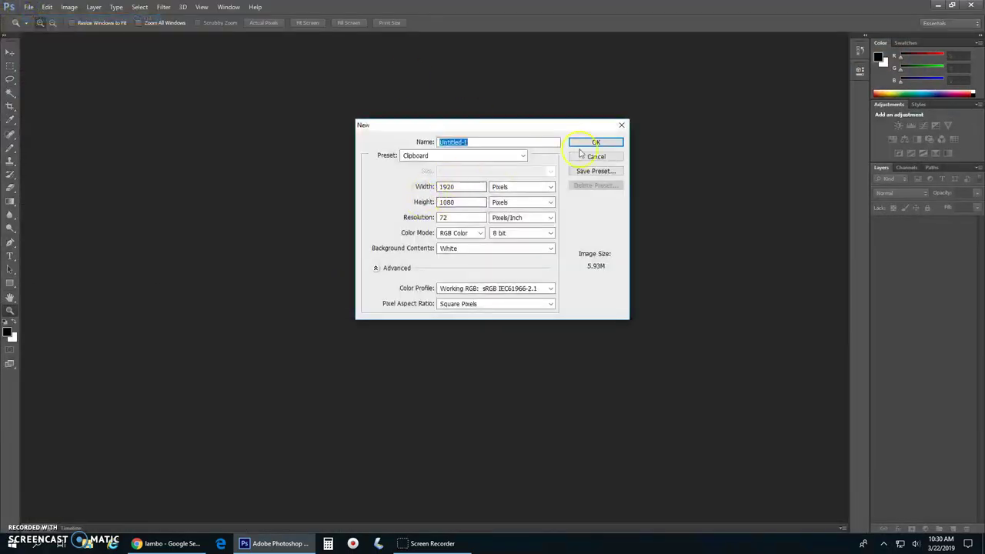
left_click(595, 144)
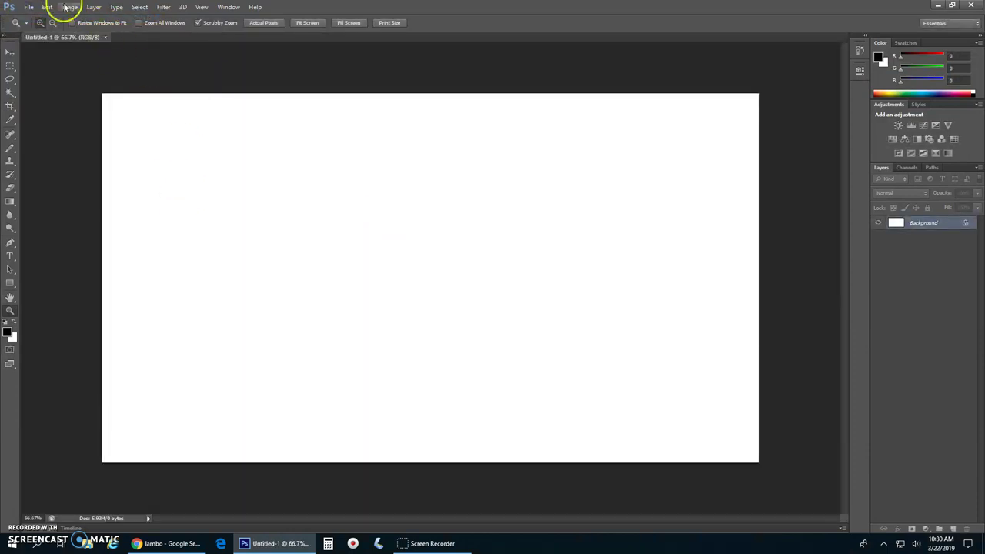
- Glance at the dub spinners wheel results in Chrome, then return to the blank Untitled-1 canvas
left_click(166, 544)
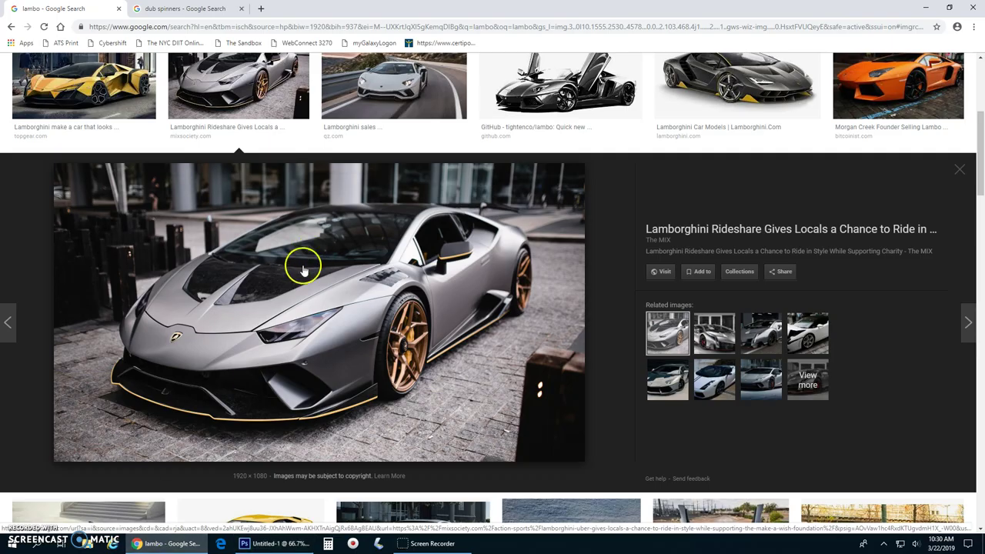
left_click(228, 6)
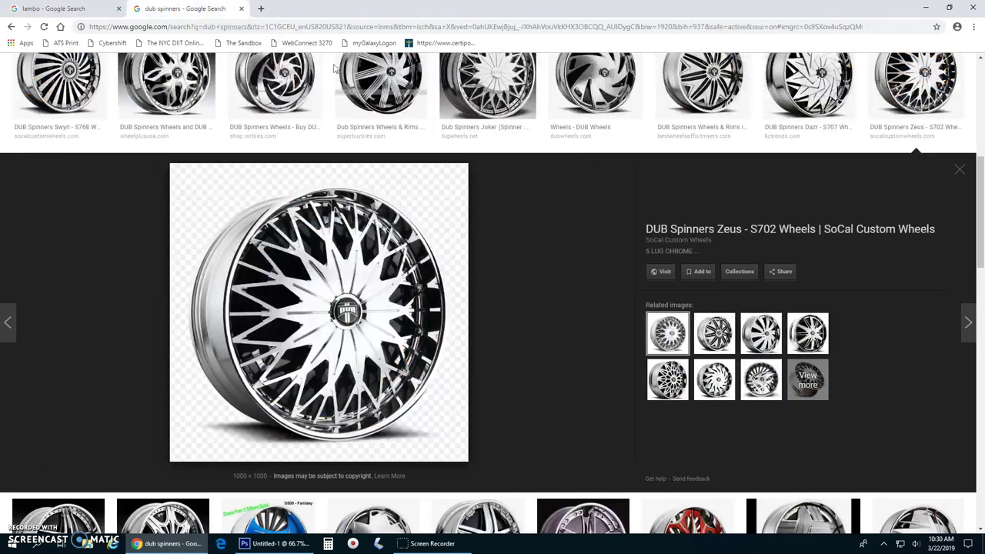
left_click(65, 8)
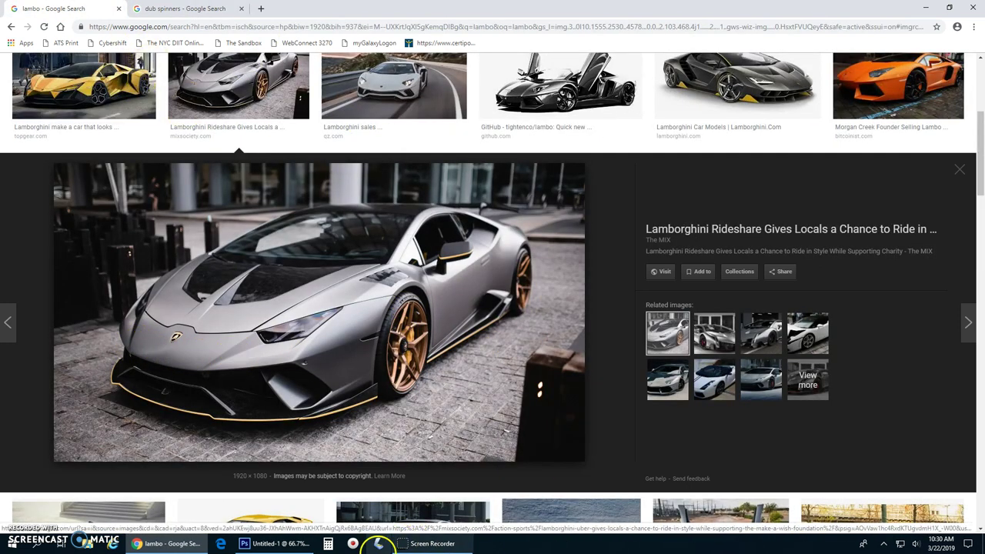
left_click(297, 545)
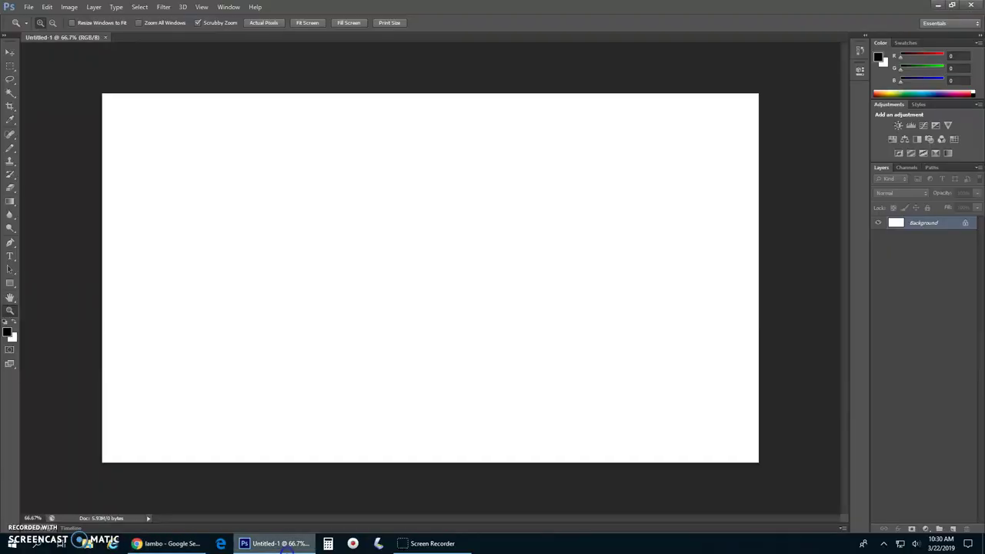
- Paste the Lamborghini photo onto the canvas as Layer 1, then bring up copy options for the DUB spinner image
left_click(47, 10)
left_click(64, 97)
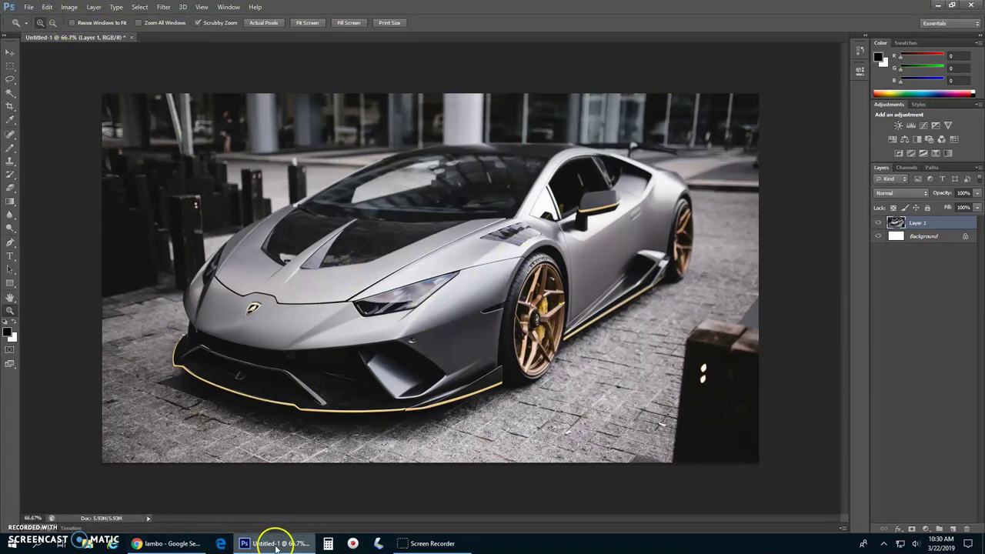
left_click(176, 543)
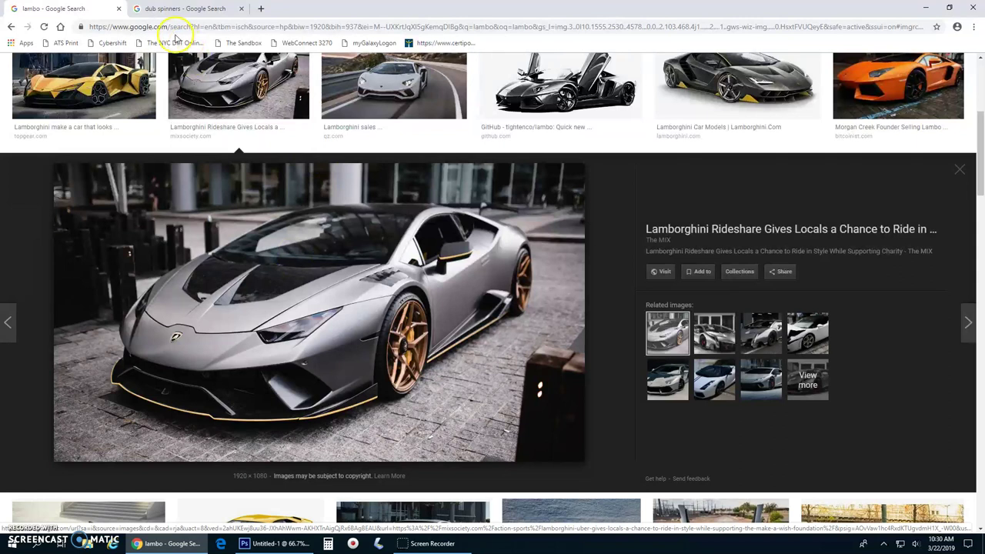
left_click(193, 8)
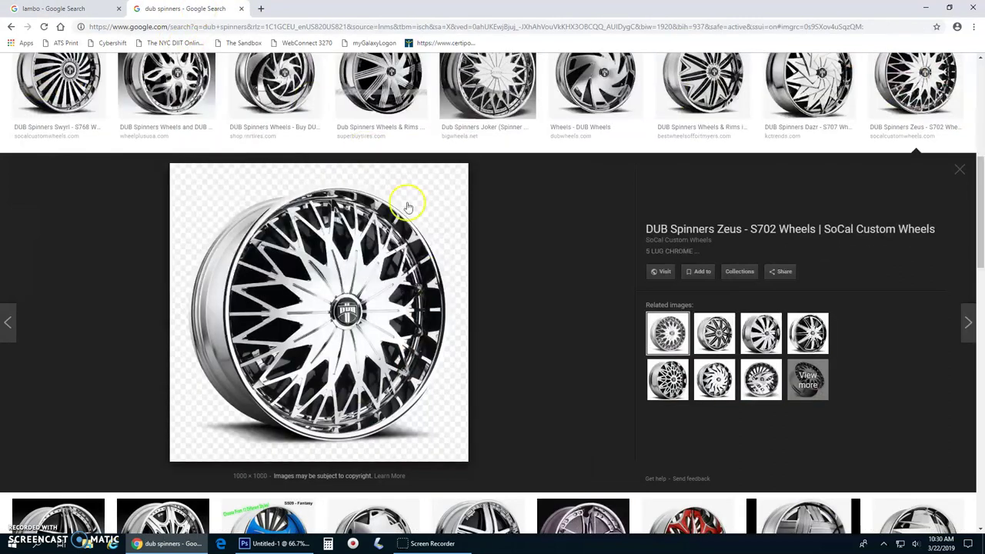
right_click(324, 291)
- Copy the chrome spinner image, paste it into Photoshop as Layer 2, and choose the Magnetic Lasso
left_click(377, 401)
left_click(291, 549)
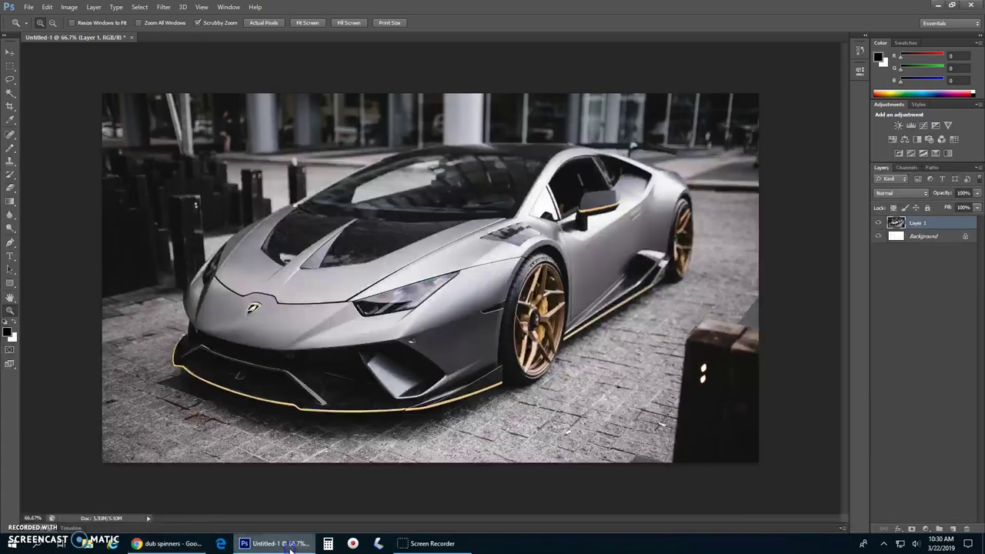
left_click(46, 7)
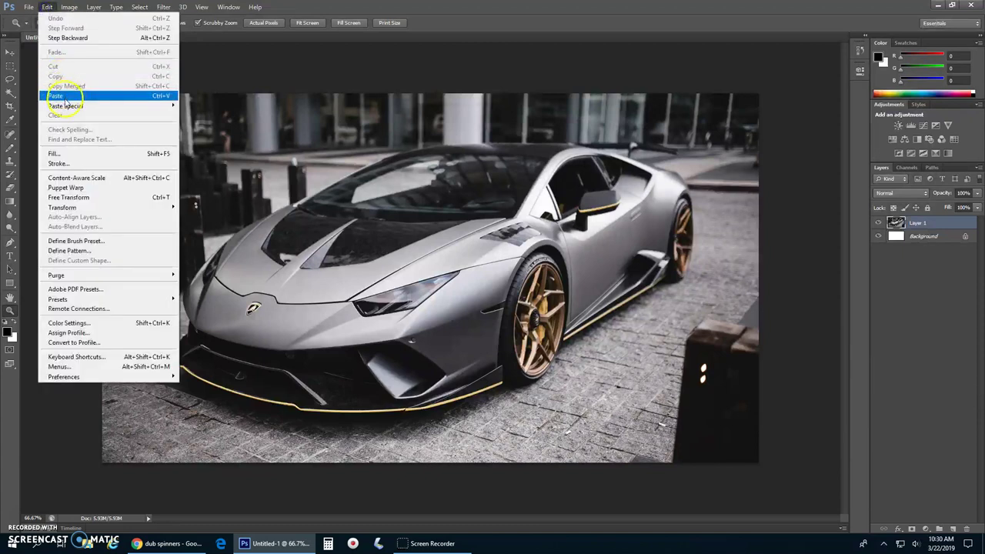
left_click(55, 95)
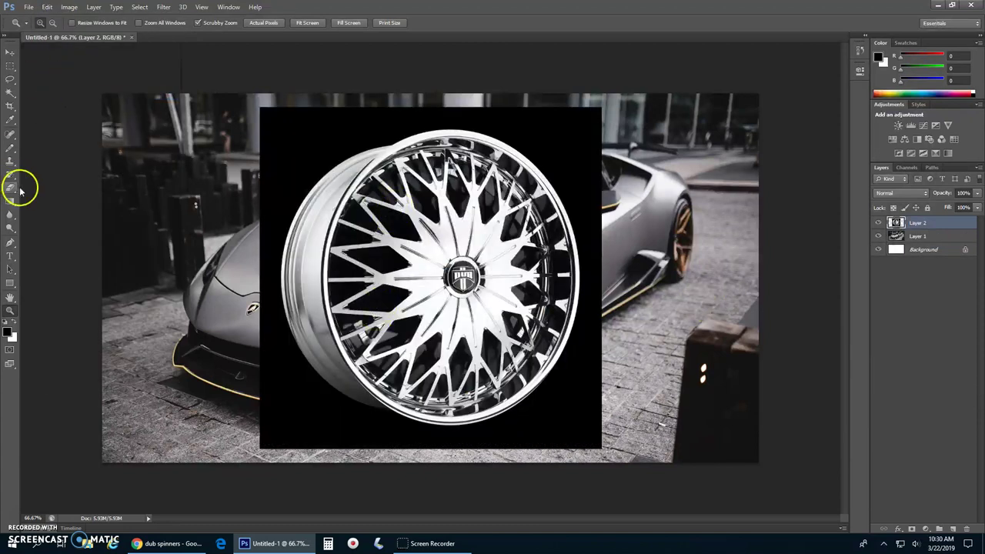
left_click_drag(10, 79, 60, 98)
- Trace the round rim with the Magnetic Lasso, cut it out, and delete the leftover black-square layer
left_click(396, 127)
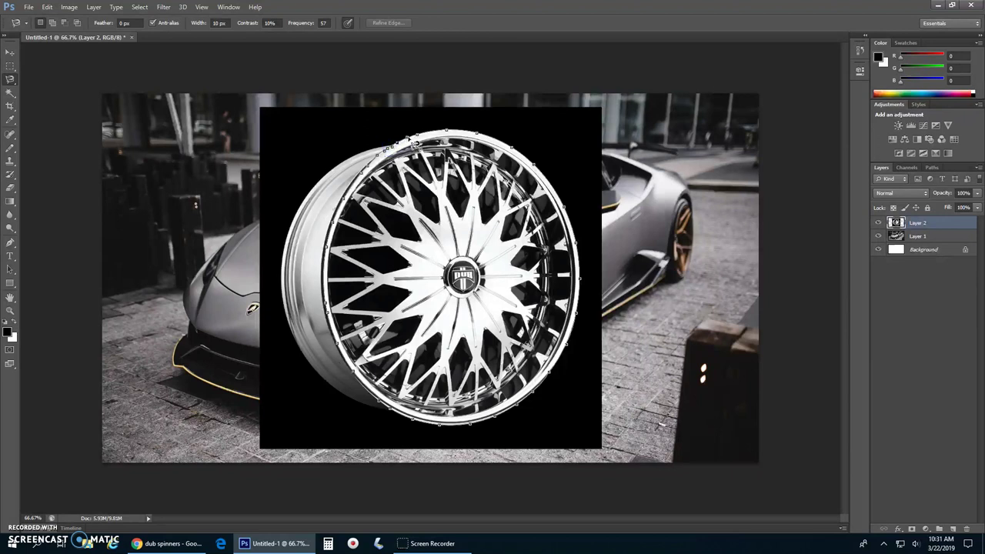
left_click(408, 138)
left_click(47, 6)
left_click(67, 68)
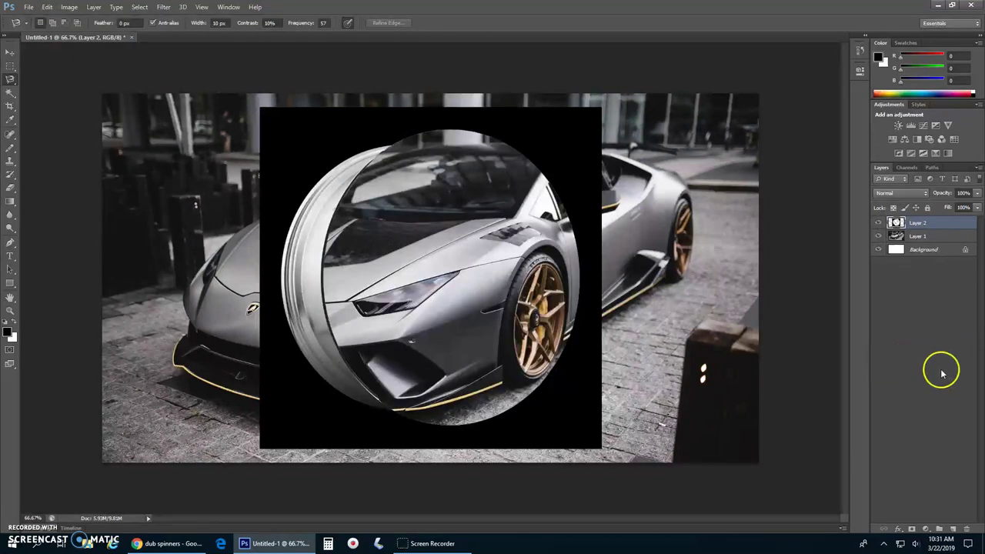
left_click_drag(918, 223, 952, 530)
- Paste the cut-out spinner, then scale, nudge and tilt it about 7° over the front wheel and apply
key("ctrl+v")
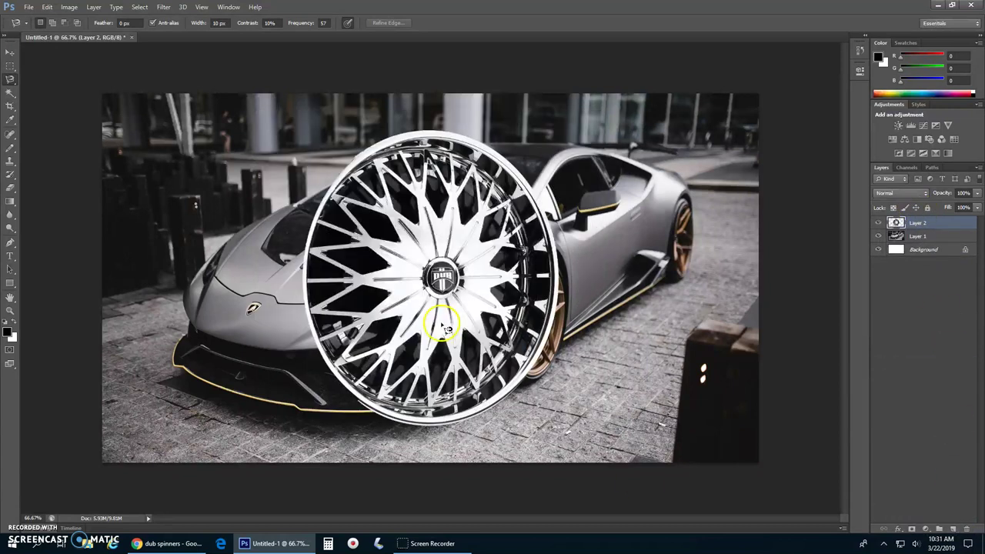
key("ctrl+t")
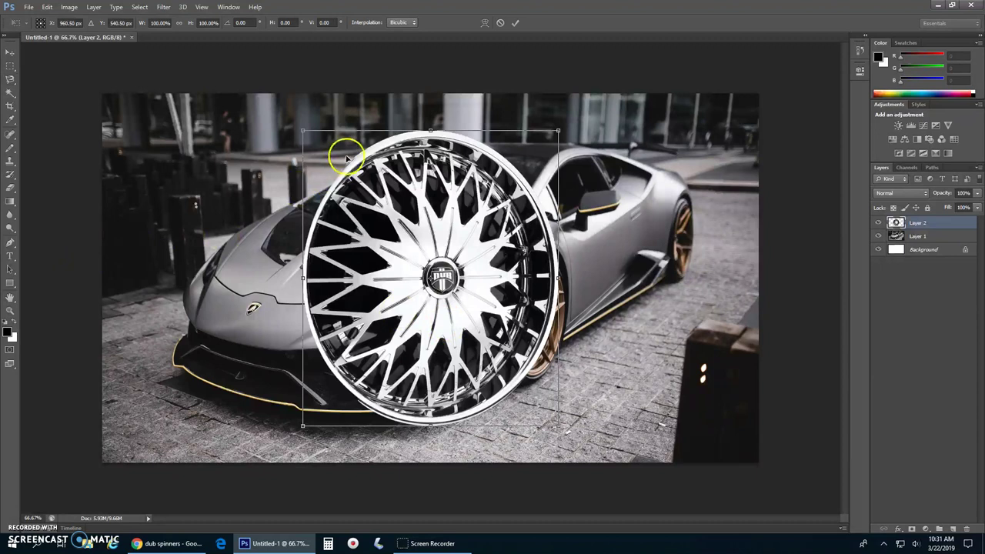
left_click_drag(303, 132, 539, 289)
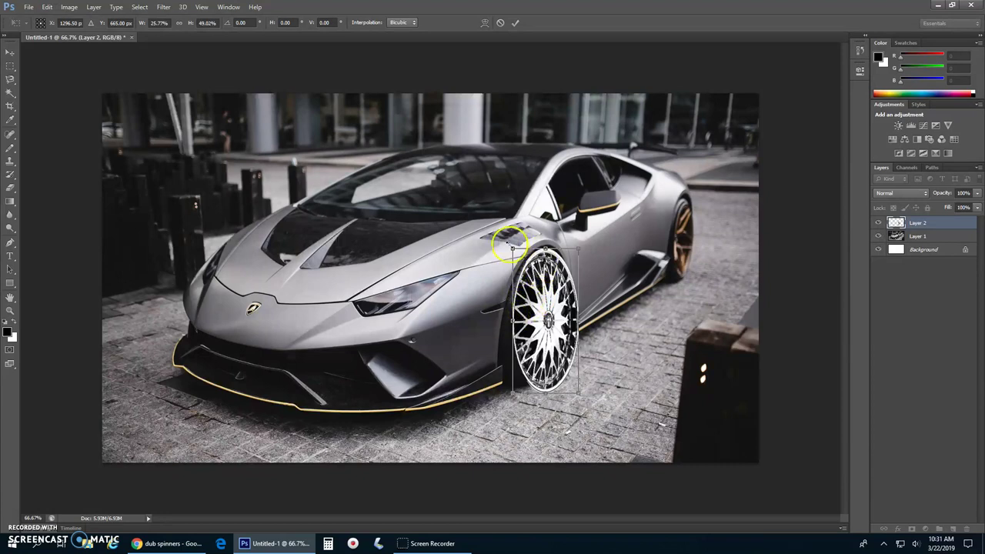
left_click_drag(512, 248, 518, 263)
left_click_drag(577, 328, 568, 330)
left_click_drag(543, 393, 573, 391)
key("Left")
key("Left")
key("Left")
key("Left")
key("Left")
key("Left")
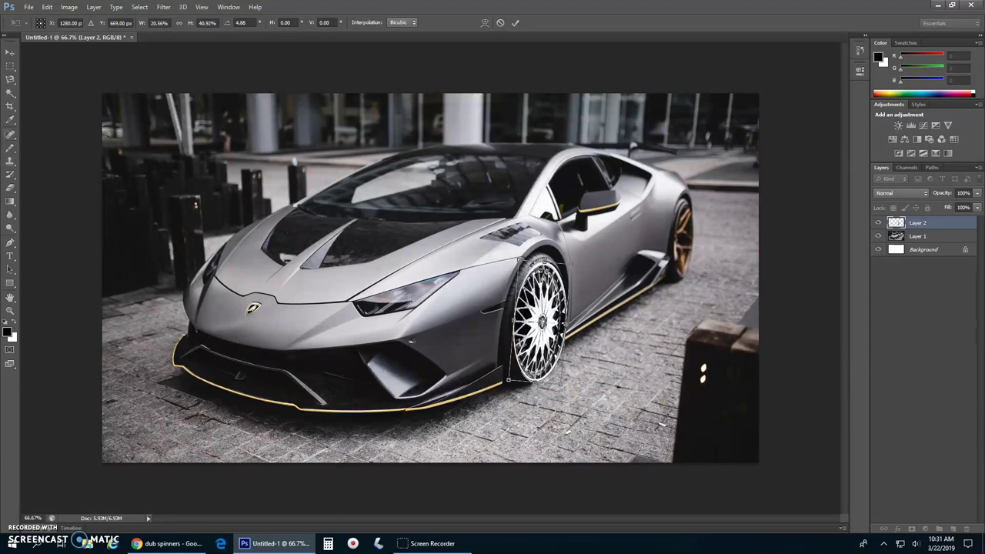
left_click_drag(565, 323, 591, 346)
left_click(13, 53)
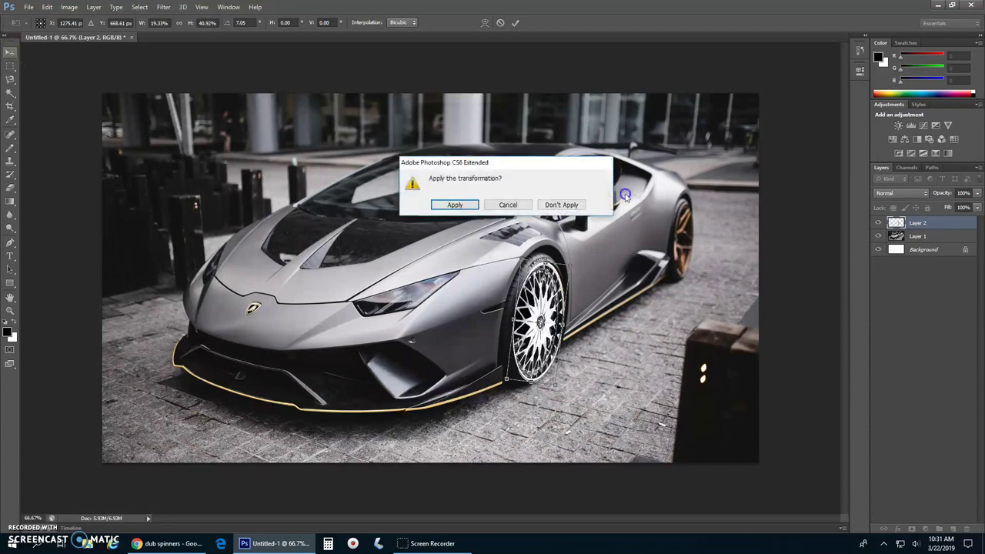
left_click(454, 205)
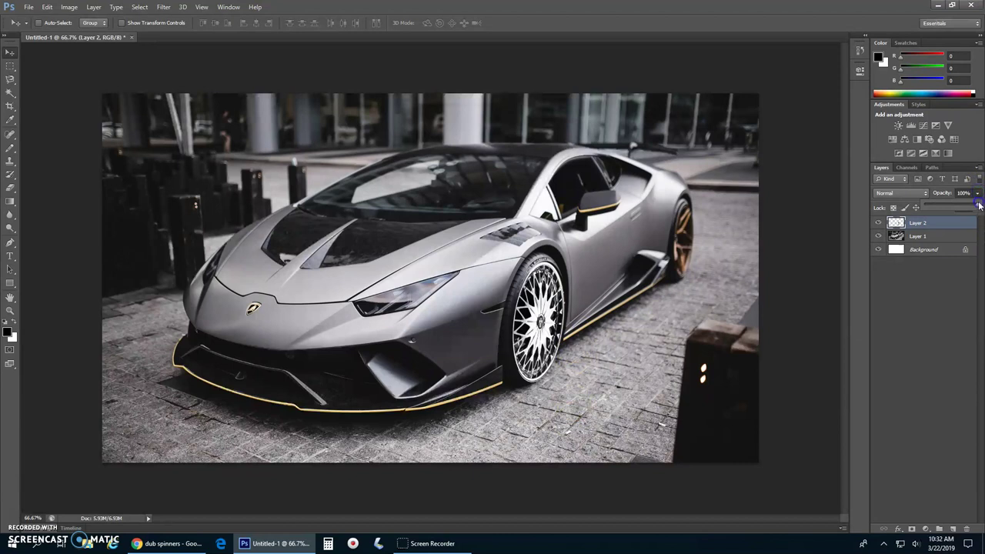
- Set the rim layer to full opacity and apply a Levels adjustment with the midtone at 0.48
left_click_drag(972, 207, 980, 207)
key("ctrl+l")
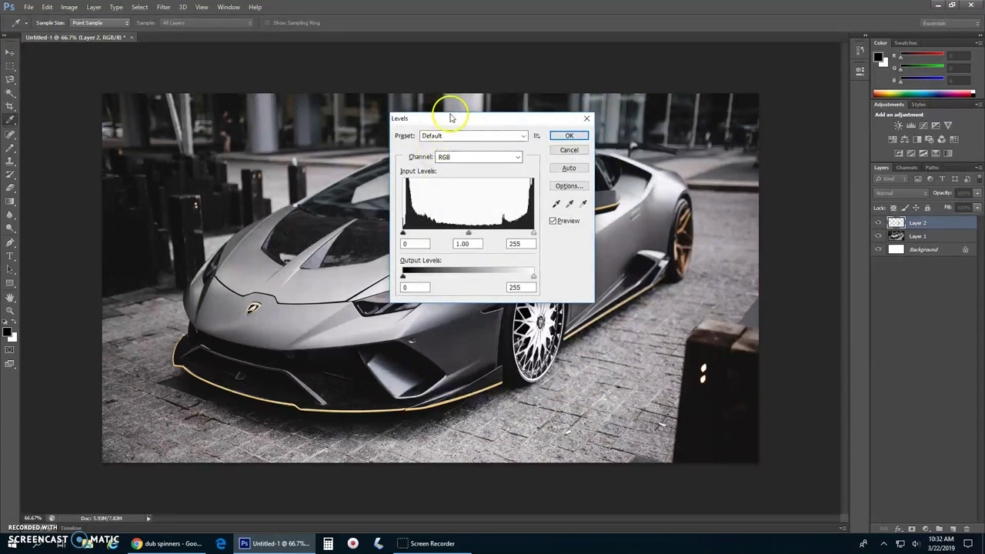
left_click_drag(451, 117, 849, 89)
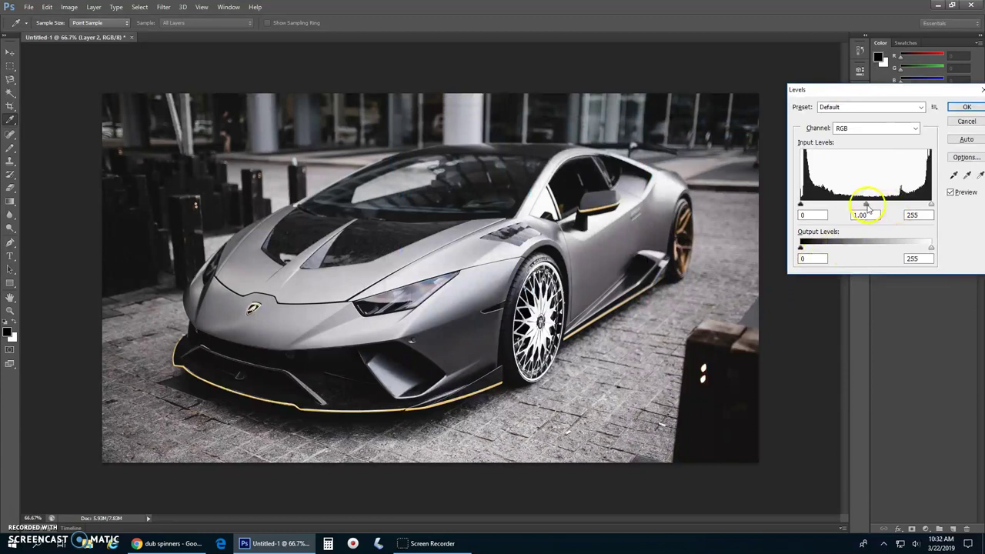
left_click_drag(867, 206, 892, 204)
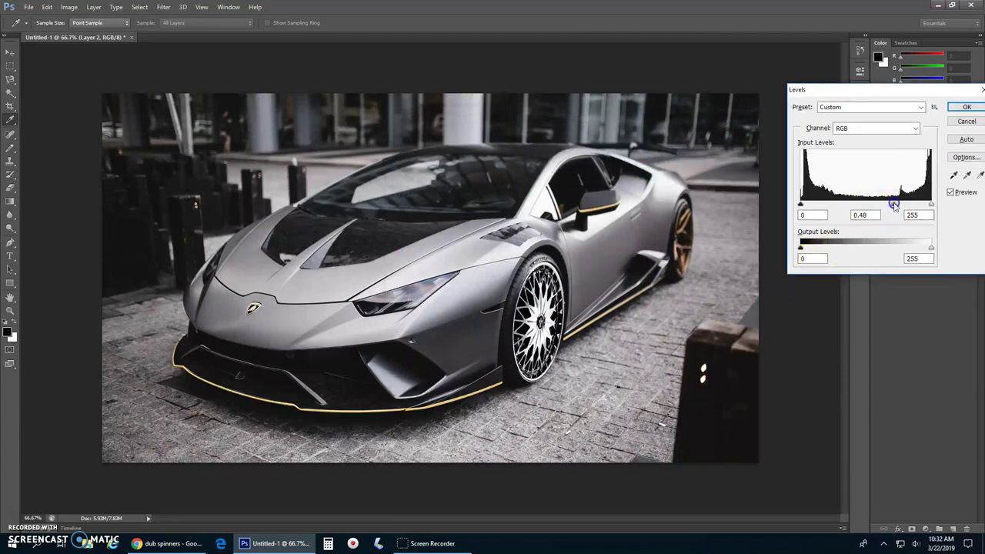
left_click_drag(945, 89, 878, 108)
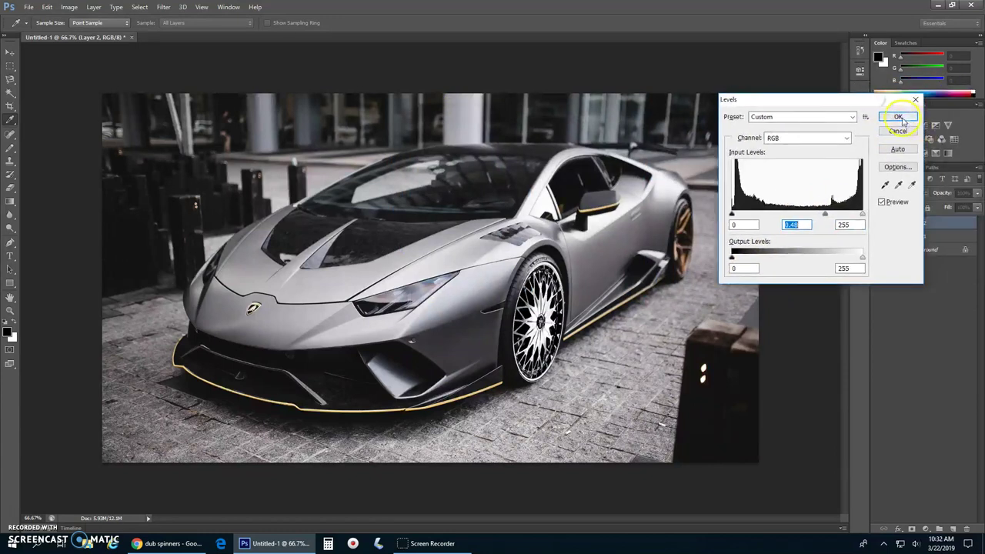
left_click(895, 114)
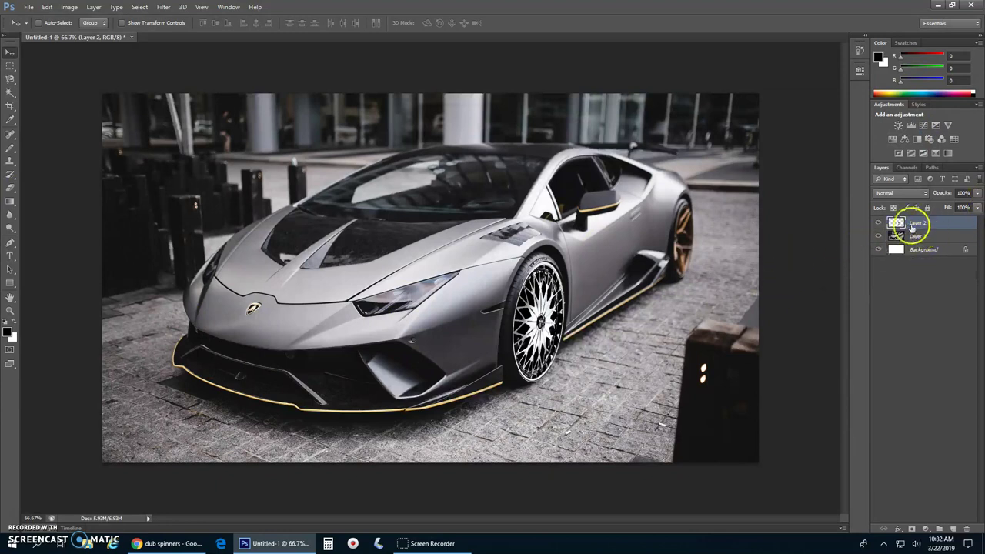
- Duplicate the rim layer, move the copy onto the rear wheel, and shrink it to about 52% by 55%
left_click(877, 223)
left_click(877, 223)
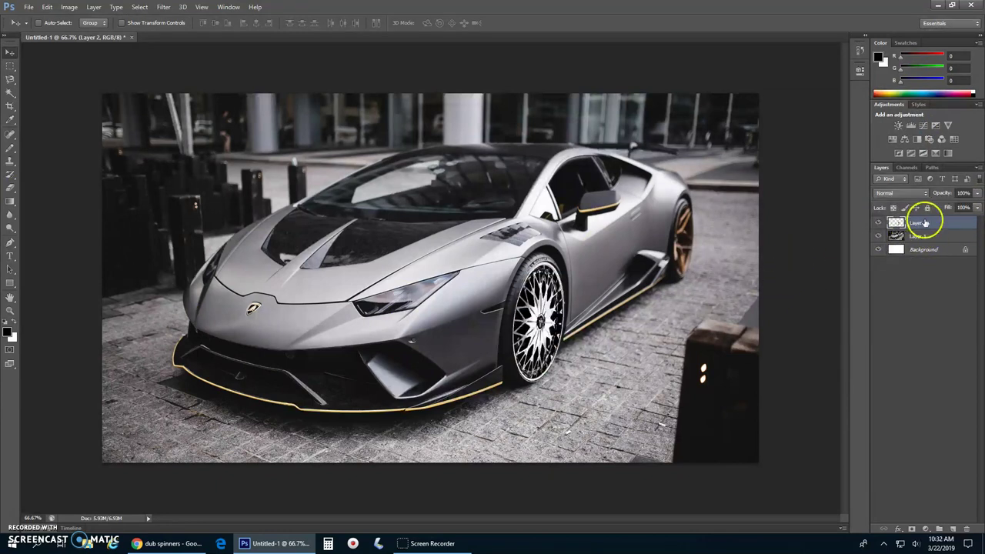
left_click_drag(925, 223, 953, 530)
left_click_drag(542, 323, 700, 244)
key("ctrl+t")
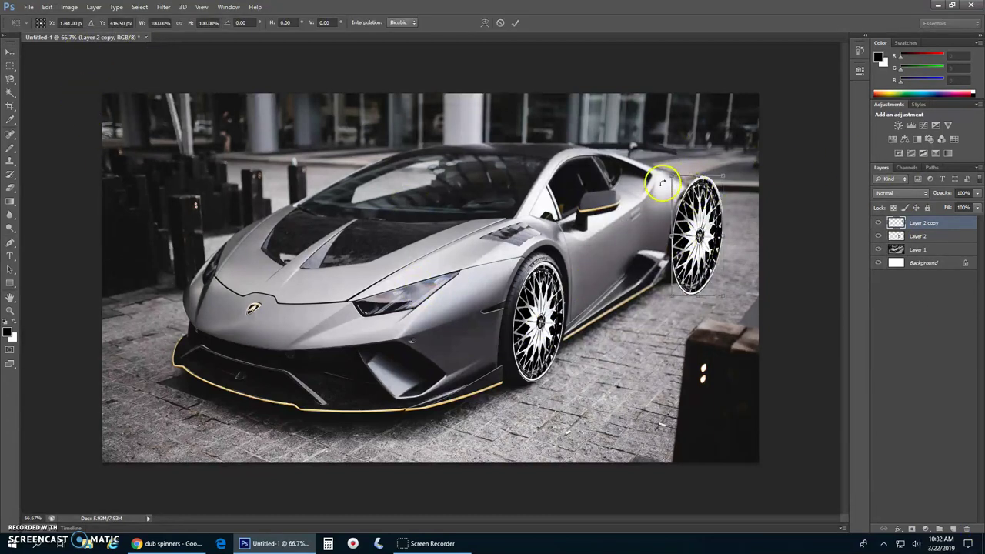
left_click_drag(670, 176, 693, 221)
left_click(10, 310)
- Zoom in on the rear wheel and reshape the rim copy to about 80% by 112%, tilted −5°
left_click(455, 204)
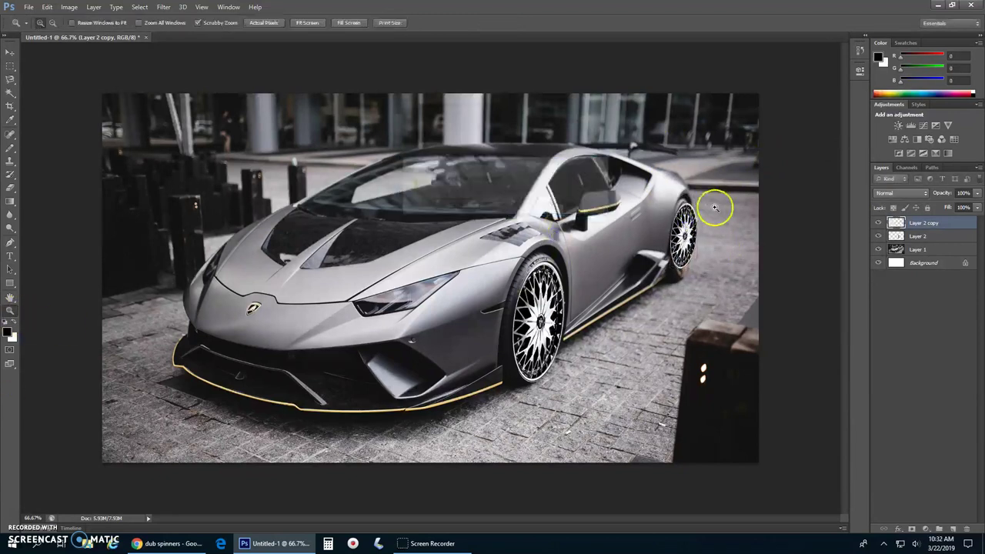
left_click(701, 235)
left_click_drag(701, 235, 762, 277)
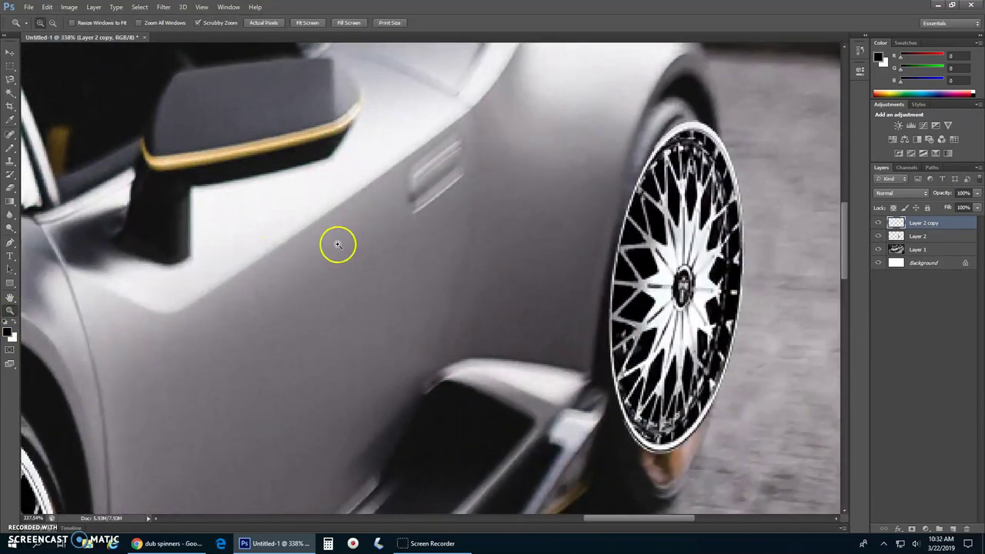
key("ctrl+t")
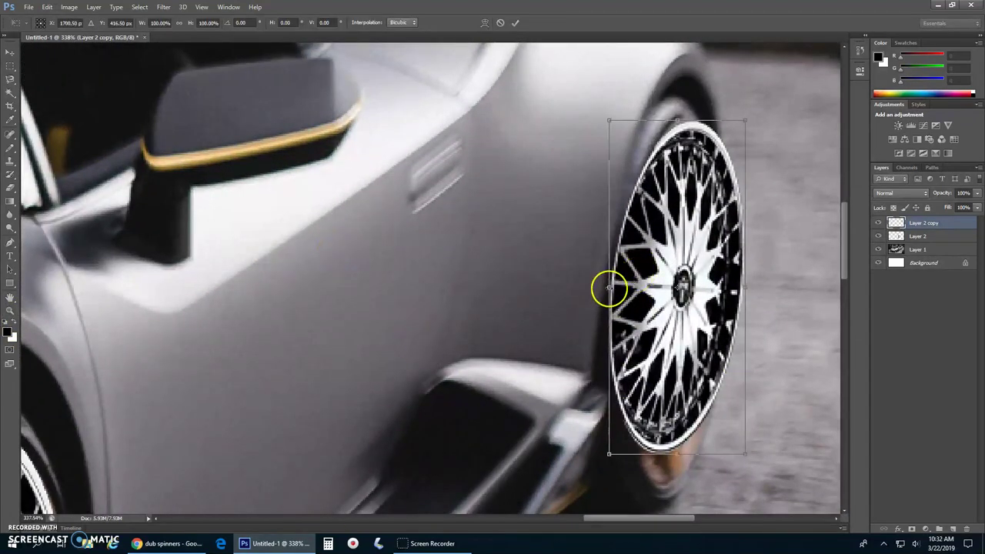
left_click_drag(609, 288, 617, 288)
left_click_drag(749, 287, 725, 279)
left_click_drag(668, 455, 670, 493)
left_click_drag(752, 492, 756, 490)
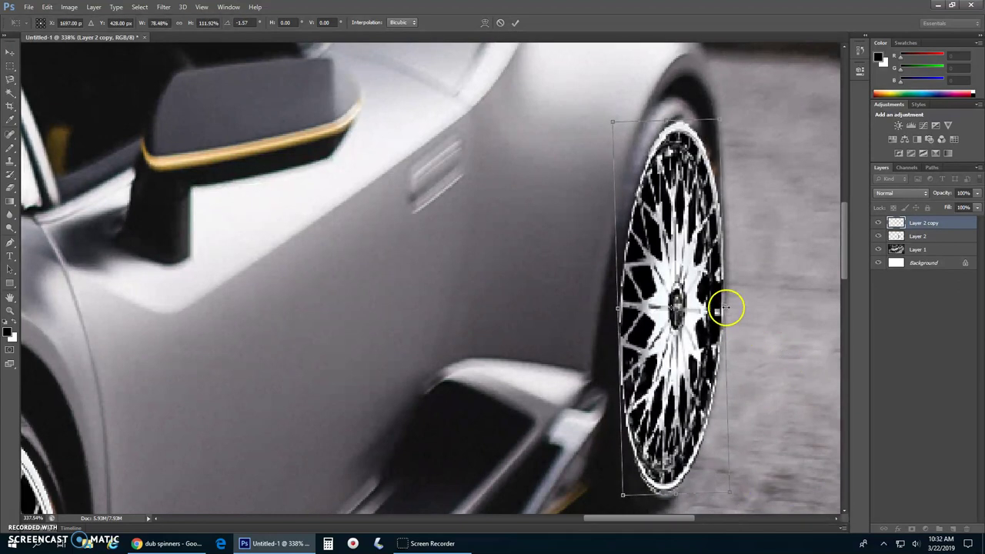
left_click_drag(723, 308, 725, 291)
left_click_drag(776, 374, 780, 377)
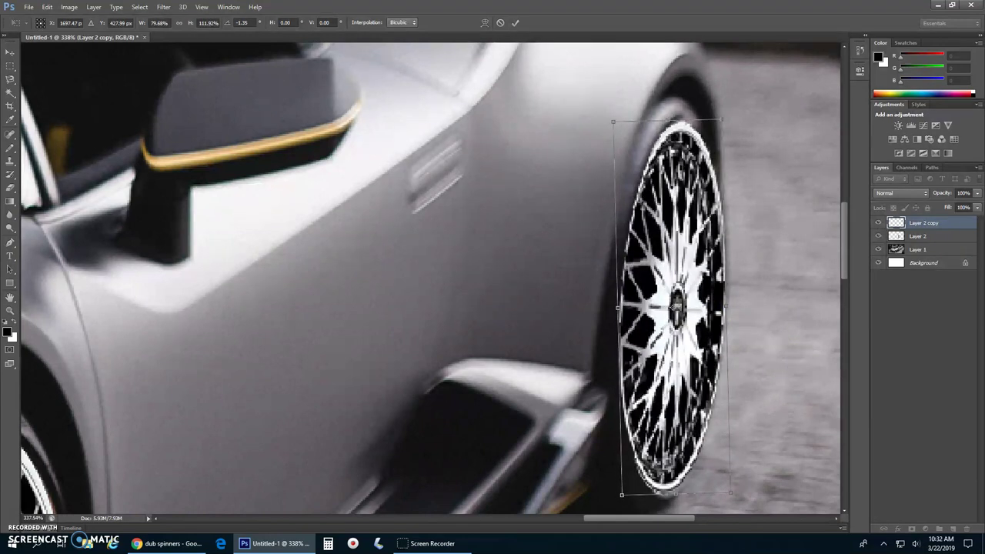
left_click(12, 297)
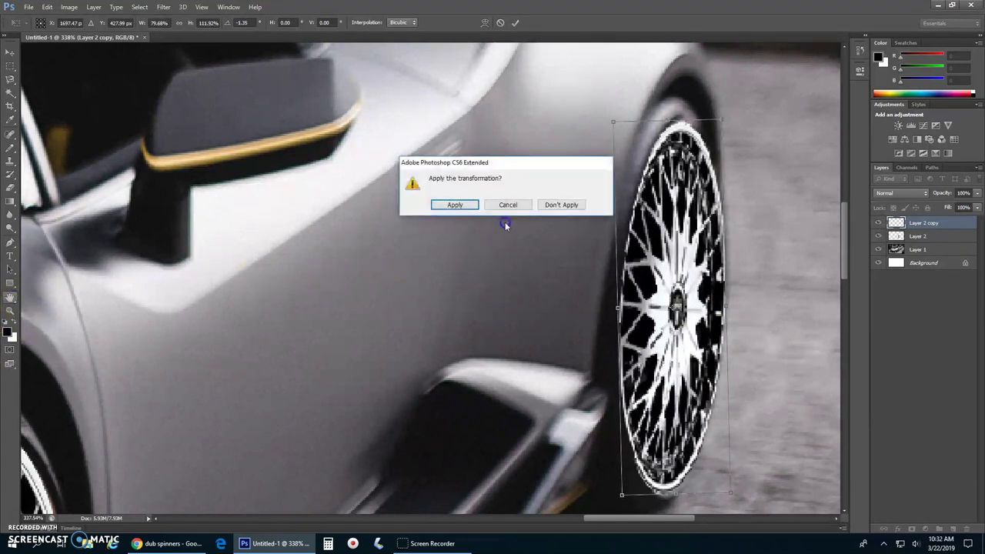
left_click(455, 204)
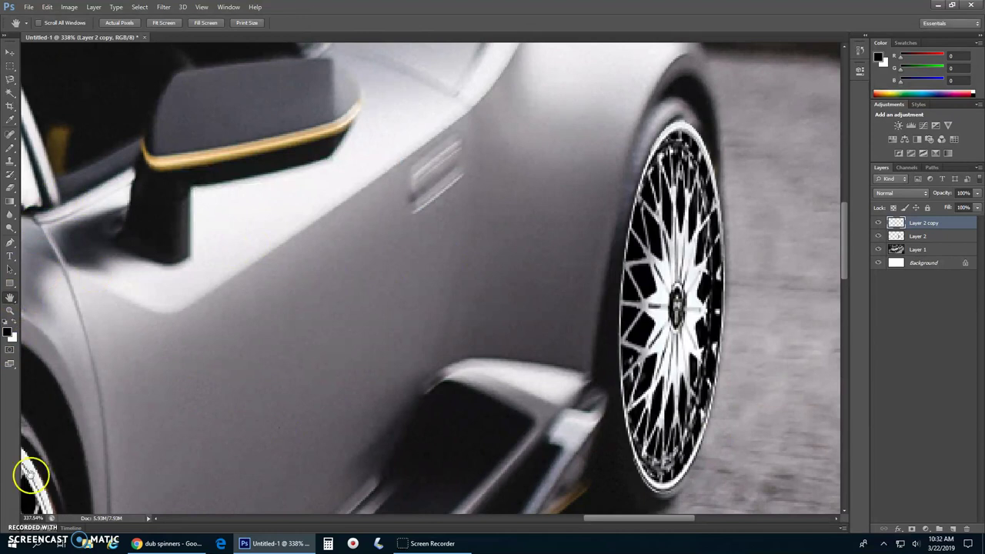
- Fit the image on screen and outline the windshield's top strip with the Polygonal Lasso
double_click(11, 314)
key("ctrl+0")
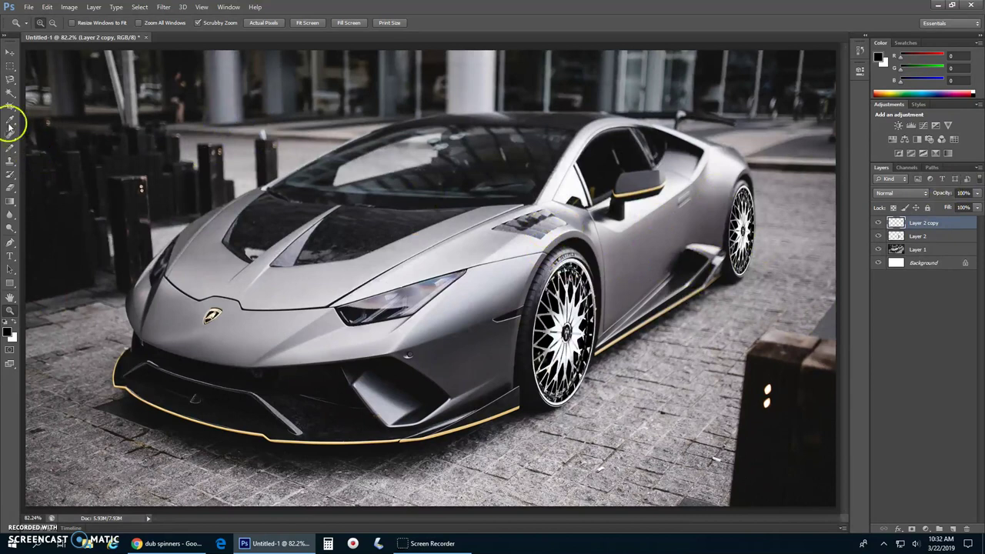
left_click(10, 79)
left_click(50, 89)
left_click(351, 144)
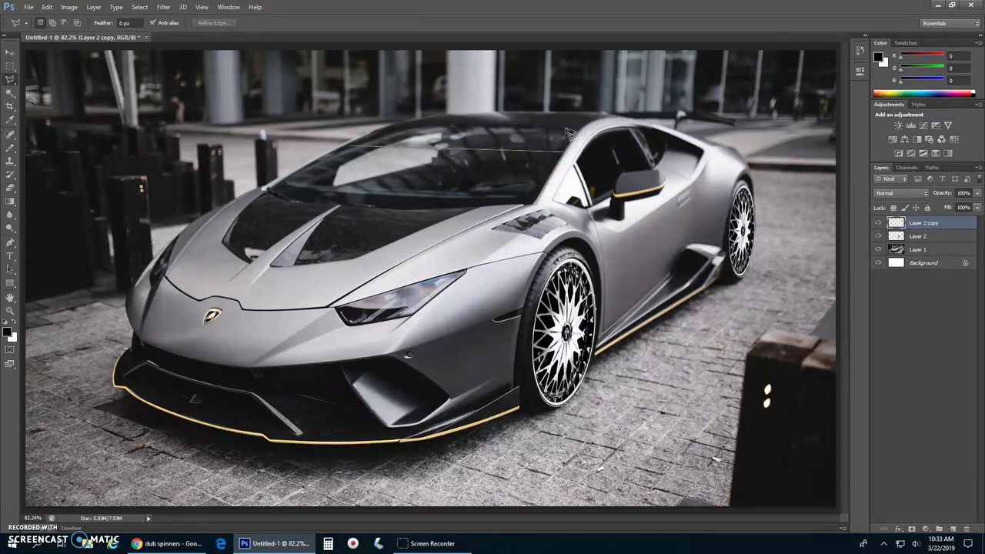
left_click(563, 133)
left_click(514, 128)
left_click(395, 133)
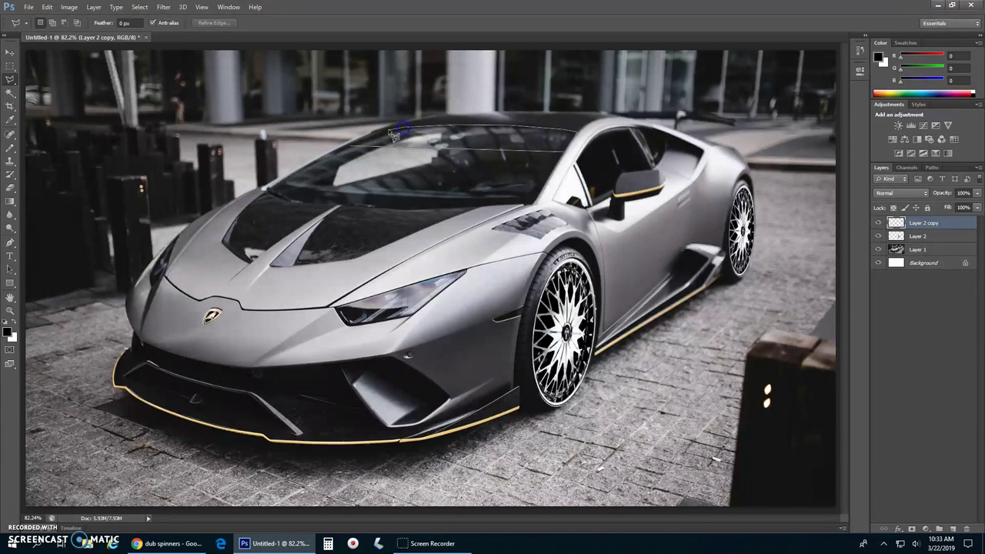
left_click(350, 146)
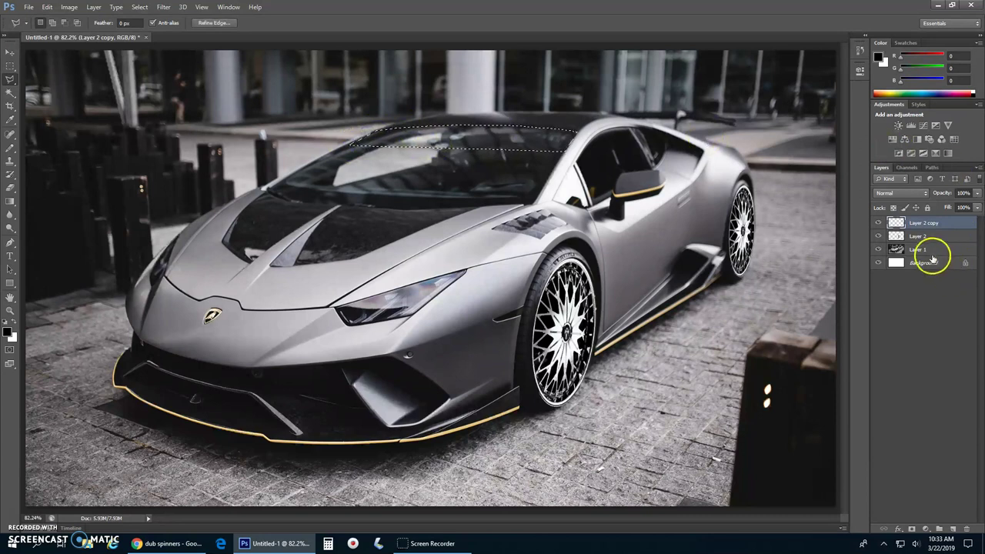
- Rename the car photo layer (Layer 1) to 'car'
left_click(933, 250)
double_click(933, 249)
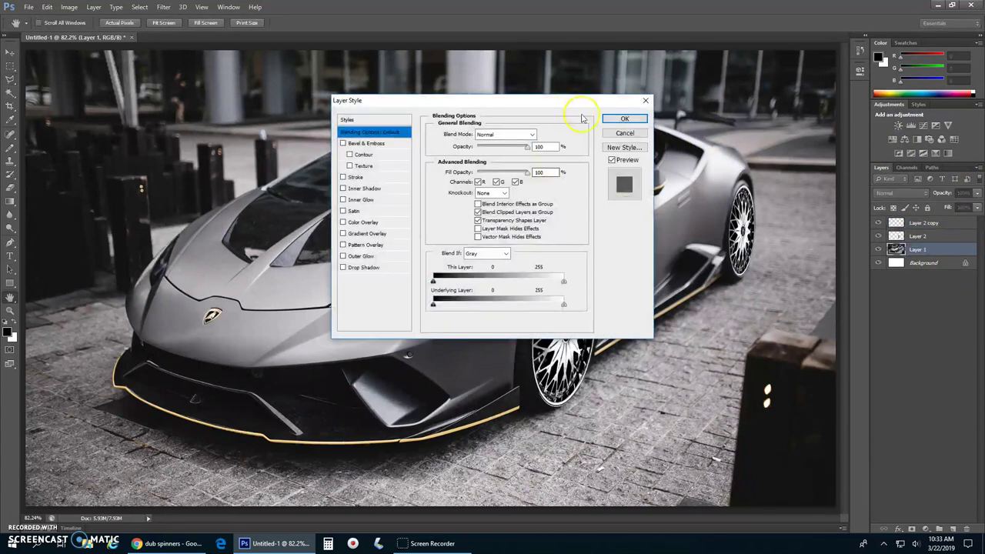
left_click(625, 132)
left_click(922, 250)
type("car")
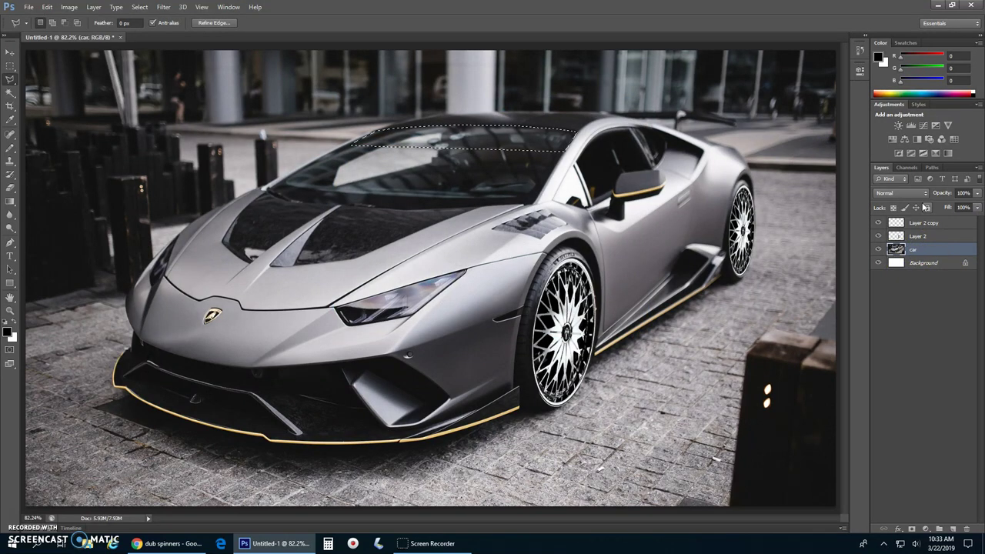
- Rename the rim layers to 'front rim' and 'back rim'
left_click(916, 235)
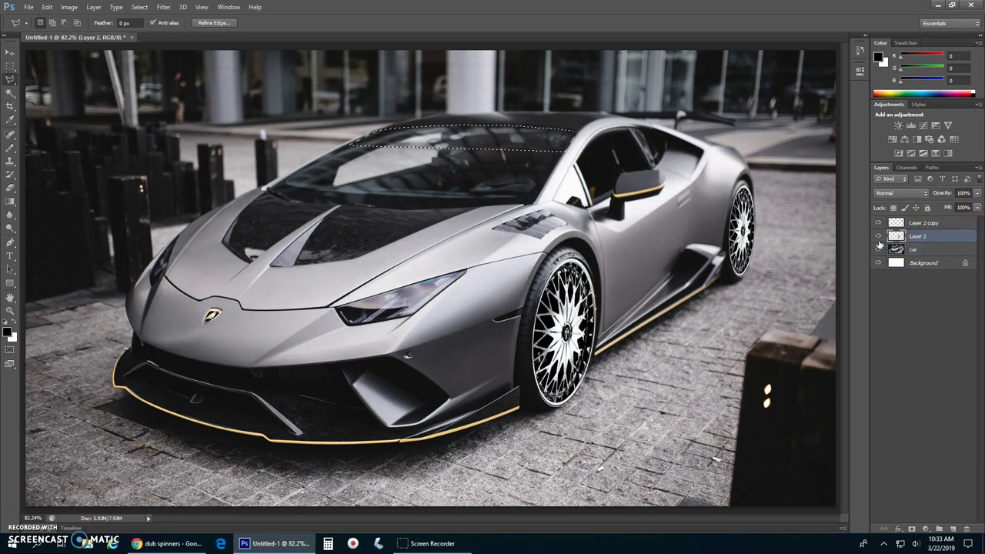
left_click(878, 237)
left_click(878, 239)
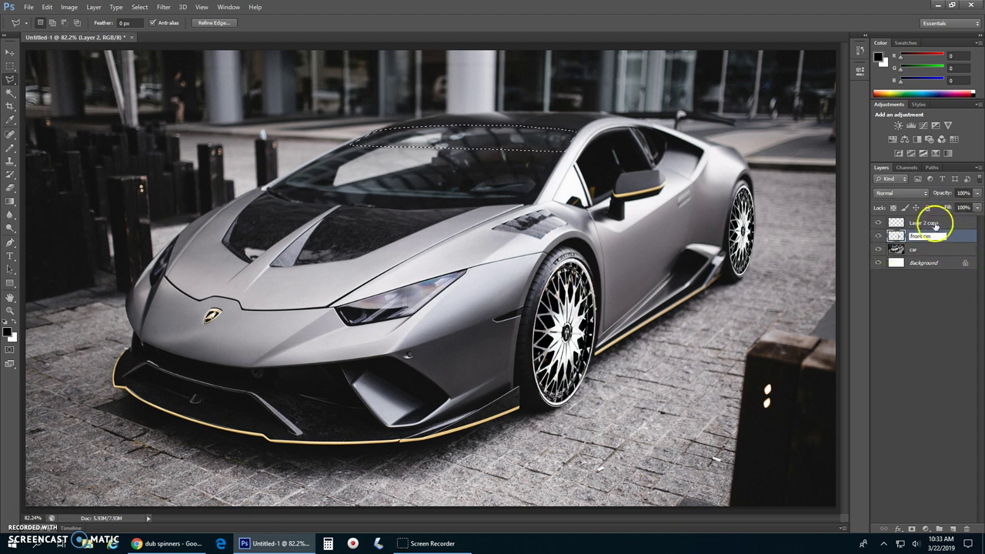
double_click(934, 223)
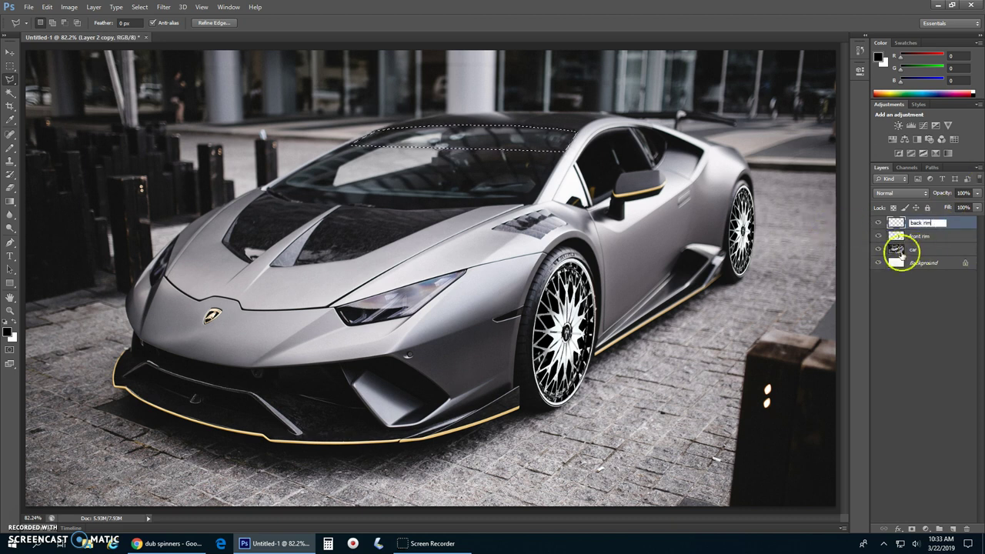
double_click(912, 251)
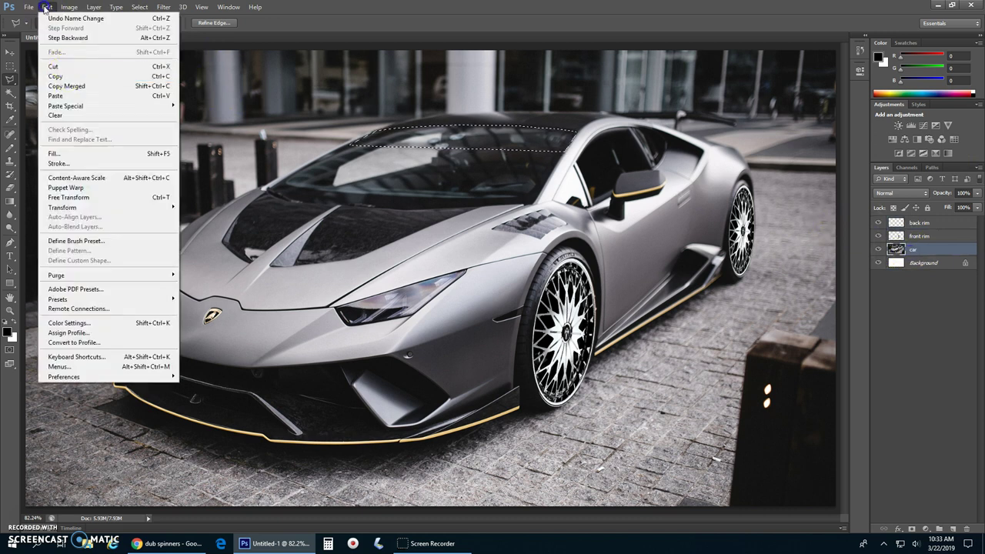
- Copy the windshield selection from the car layer, paste it as Layer 1, and move it above back rim
left_click(54, 67)
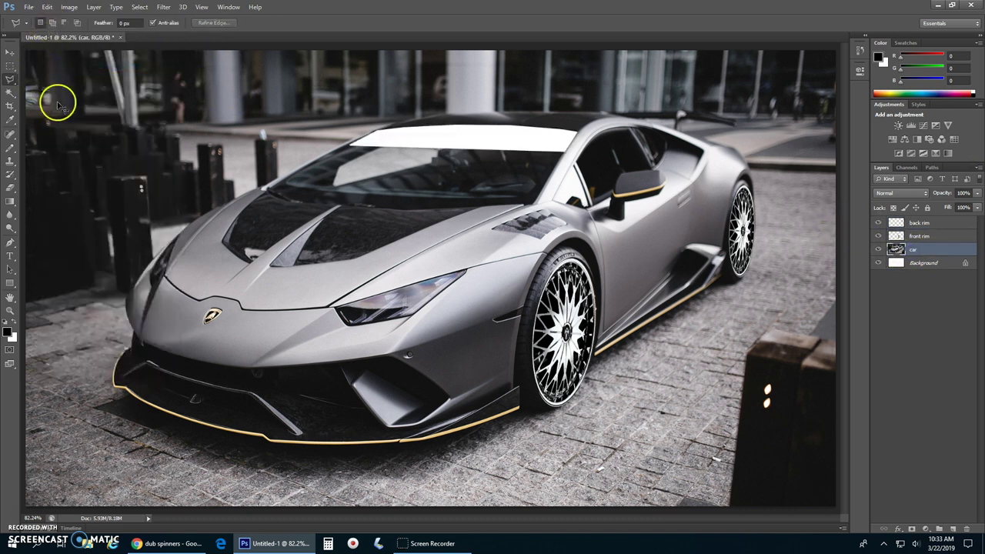
key("ctrl+alt+z")
left_click(47, 7)
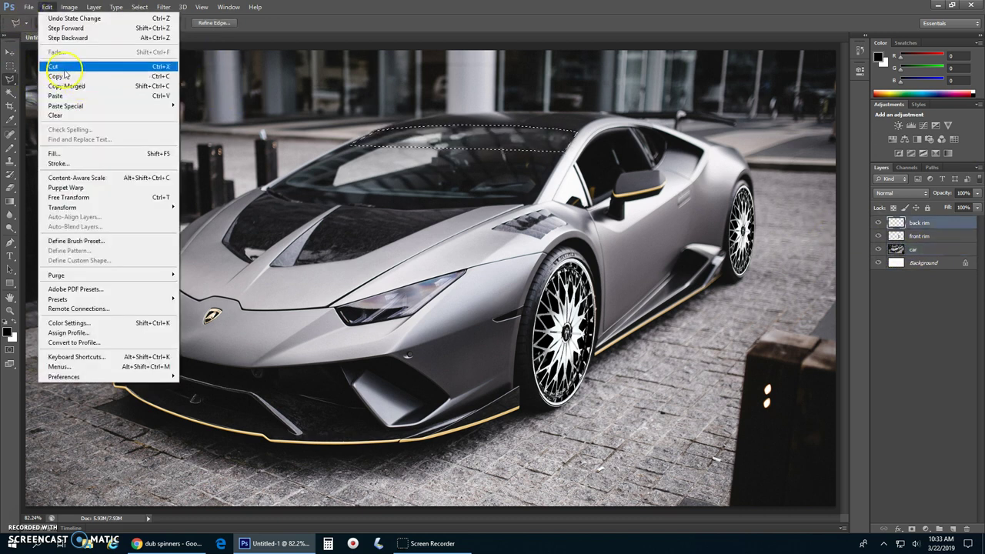
left_click(61, 76)
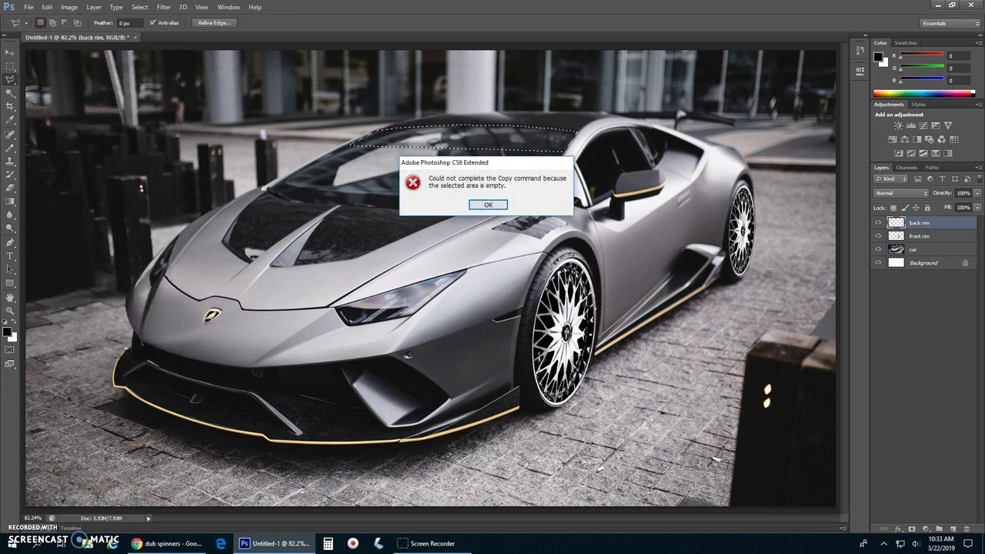
left_click(490, 204)
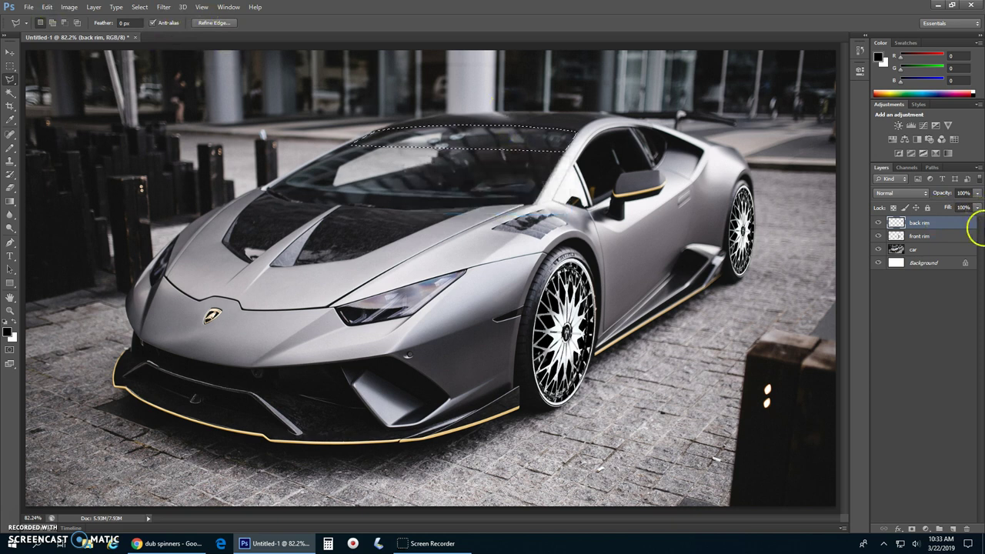
left_click(914, 249)
left_click(47, 7)
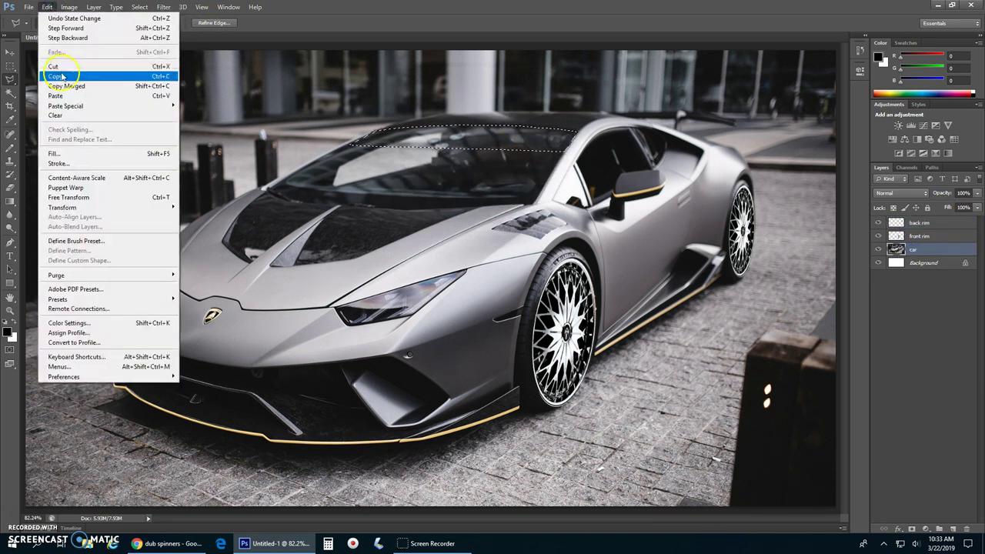
left_click(61, 77)
left_click(47, 7)
left_click(50, 93)
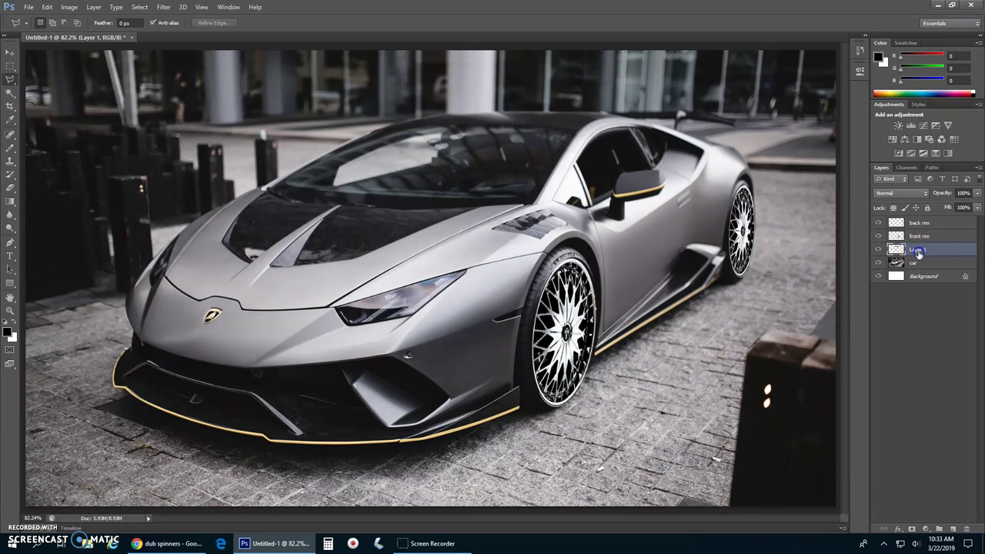
left_click_drag(916, 249, 920, 220)
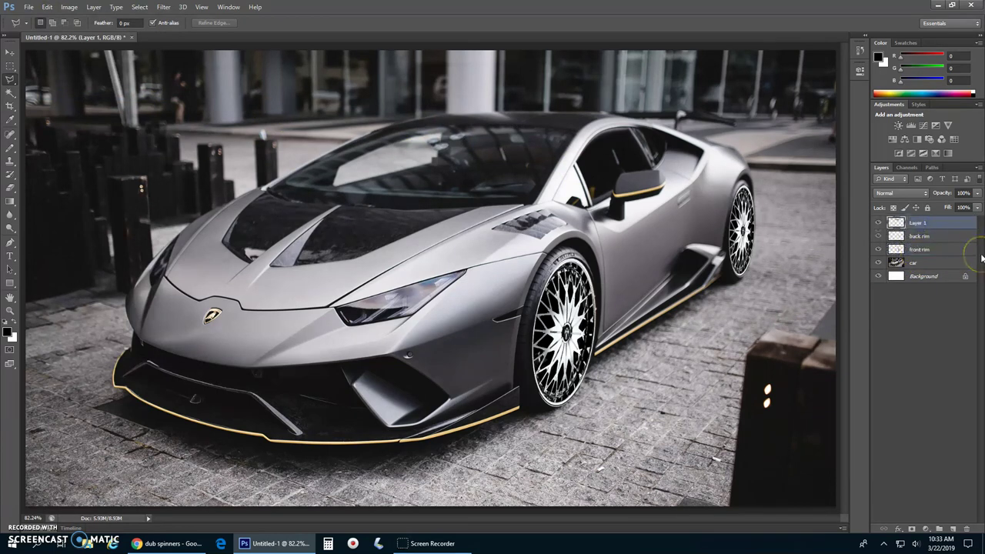
- Apply Levels to the windshield layer, lowering output white to 75
key("ctrl+l")
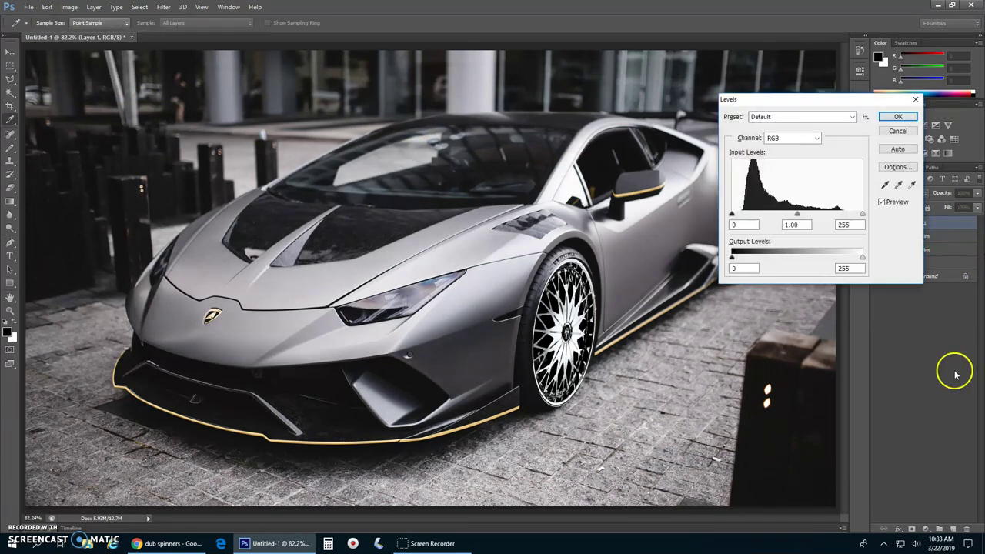
left_click_drag(863, 260, 771, 267)
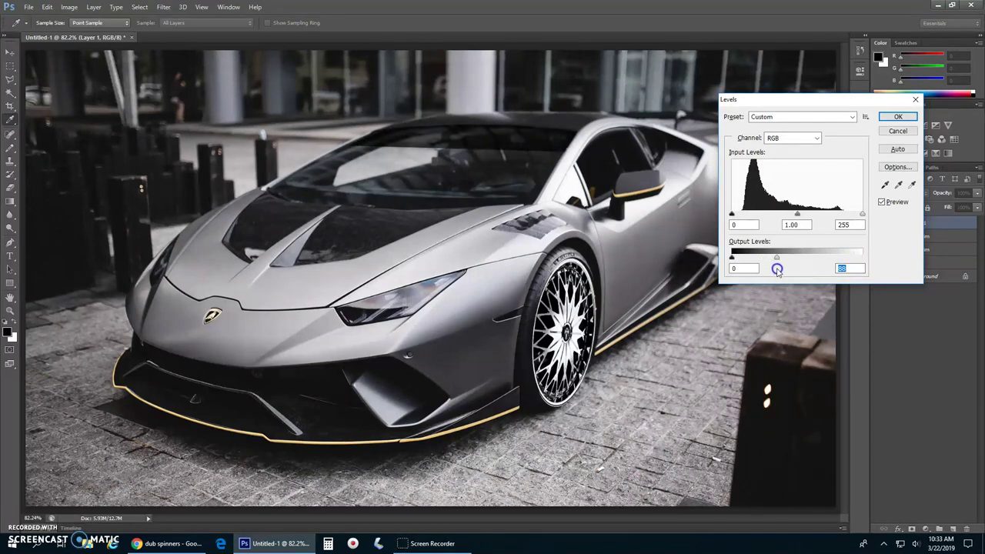
left_click(898, 117)
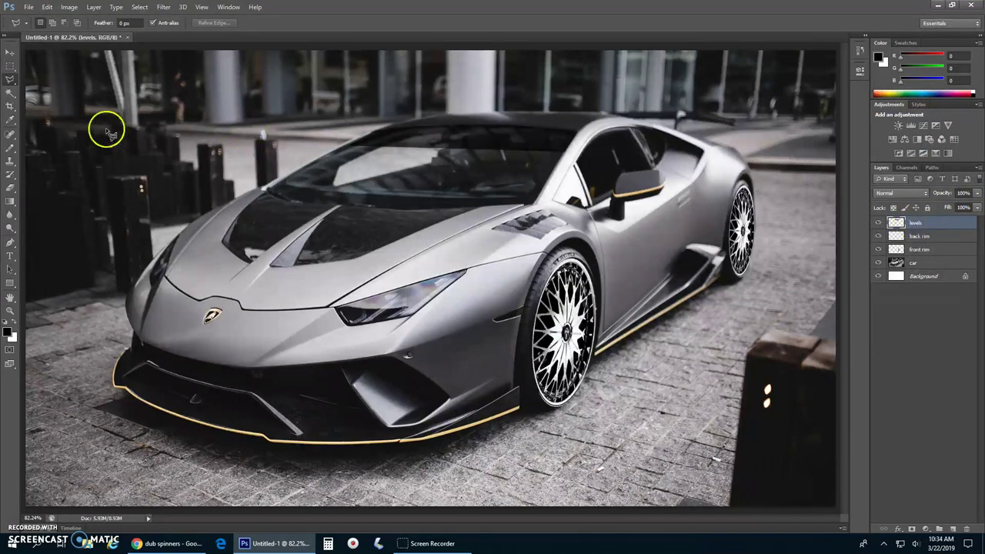
- Switch to the Eraser with a 135 px brush
left_click(11, 188)
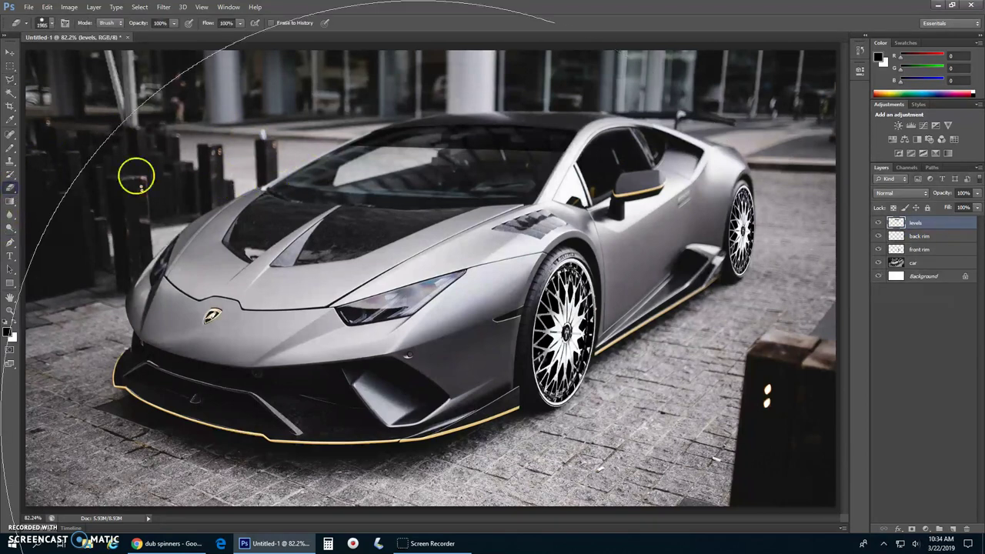
left_click(42, 23)
mouse_move(61, 50)
left_mouse_down()
mouse_move(90, 48)
mouse_move(45, 53)
mouse_move(69, 58)
left_mouse_up()
left_click(377, 196)
- Erase the darkened layer across the windshield, toggling its visibility to compare
left_click_drag(347, 164, 391, 177)
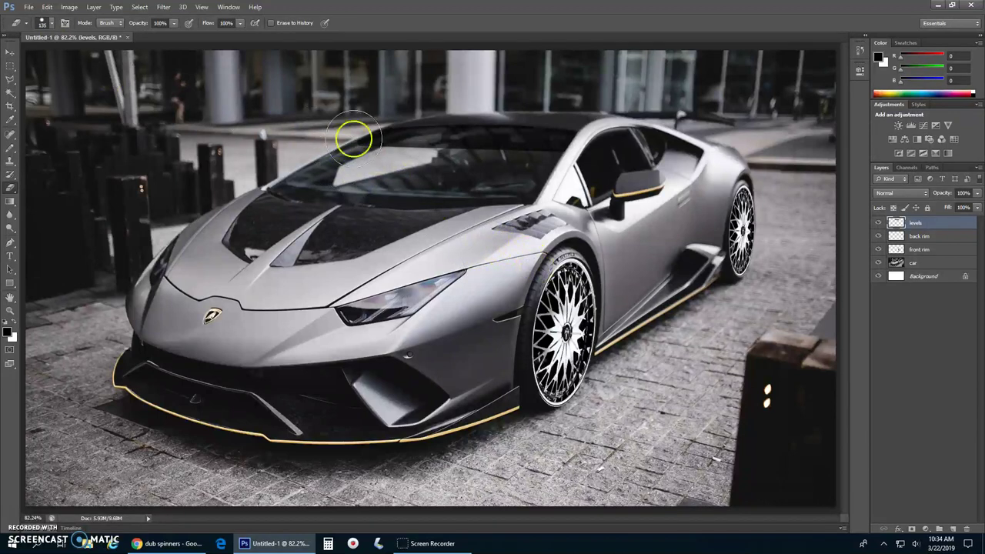
left_click_drag(357, 136, 365, 132)
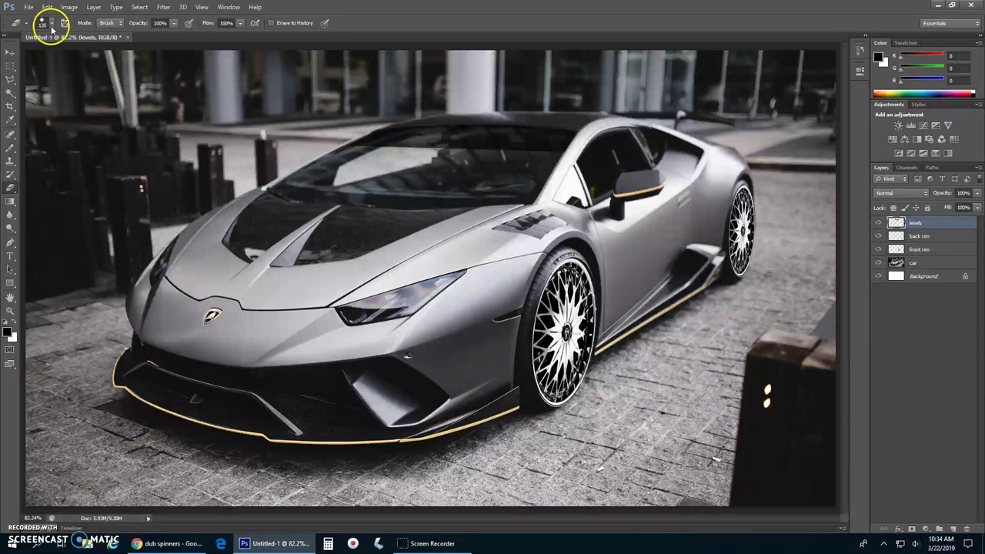
left_click(46, 23)
left_click(352, 177)
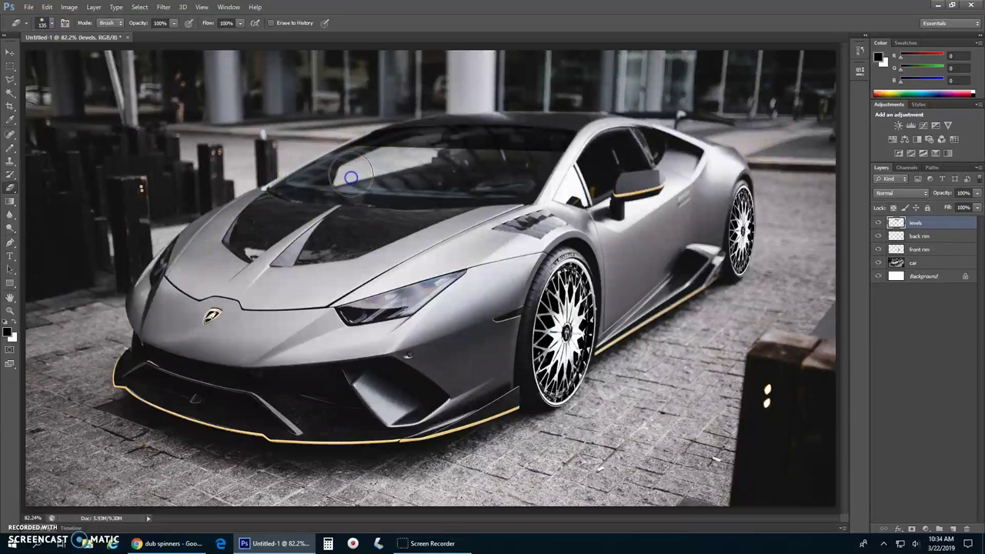
mouse_move(351, 165)
left_mouse_down()
mouse_move(385, 154)
mouse_move(406, 169)
mouse_move(466, 174)
mouse_move(567, 165)
mouse_move(402, 169)
mouse_move(414, 171)
left_mouse_up()
mouse_move(514, 174)
left_mouse_down()
mouse_move(560, 178)
mouse_move(534, 176)
left_mouse_up()
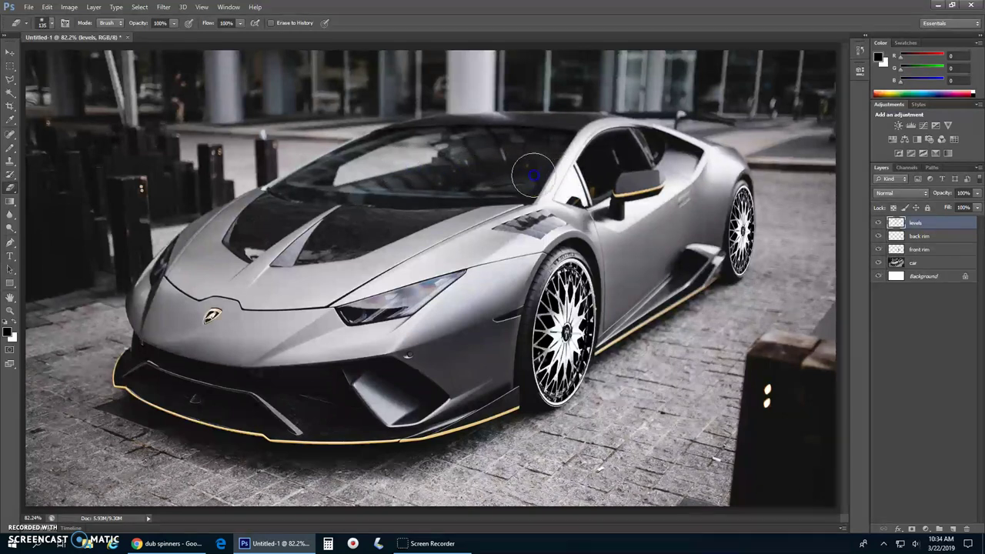
left_click(879, 223)
left_click(878, 223)
left_click(878, 224)
left_click(878, 224)
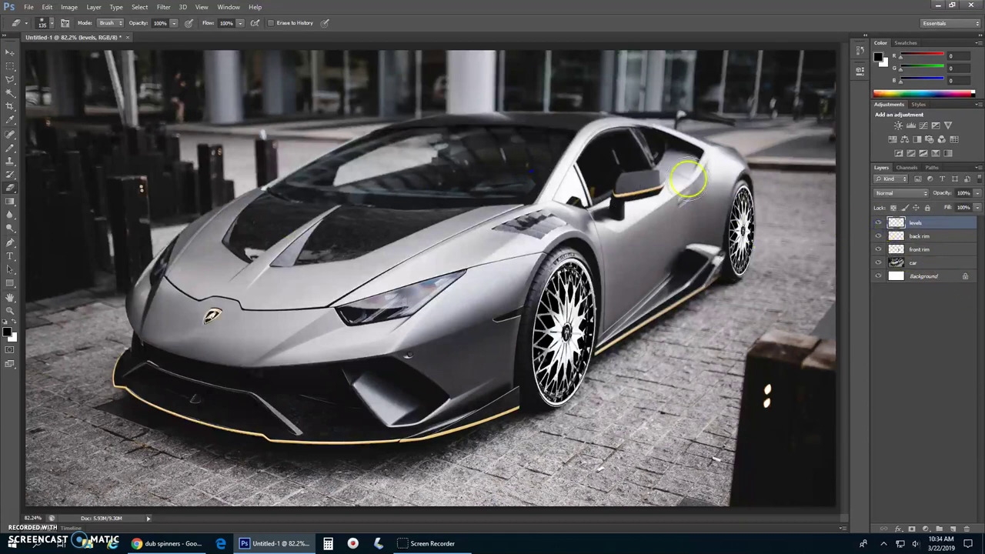
- Select the front headlight with the Polygonal Lasso and paste a copy onto a new top layer
right_click(10, 79)
left_click(47, 89)
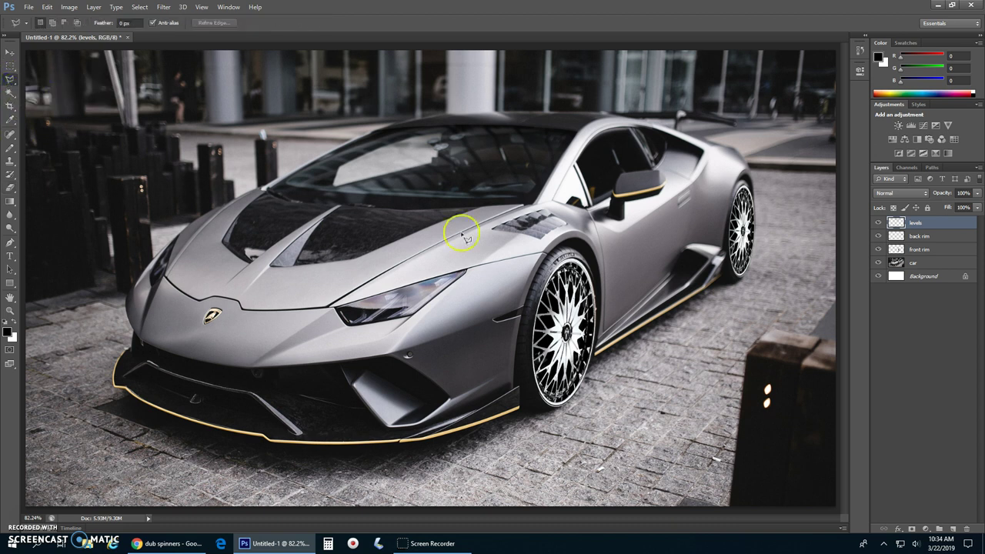
left_click(350, 331)
left_click(920, 263)
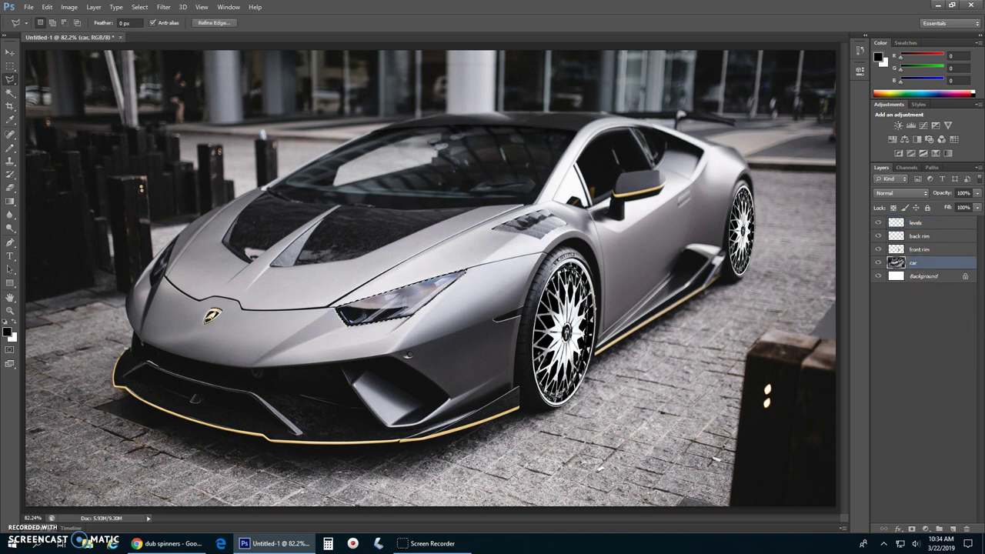
left_click(47, 7)
left_click(52, 77)
left_click(47, 7)
left_click(55, 96)
left_click_drag(902, 267, 925, 221)
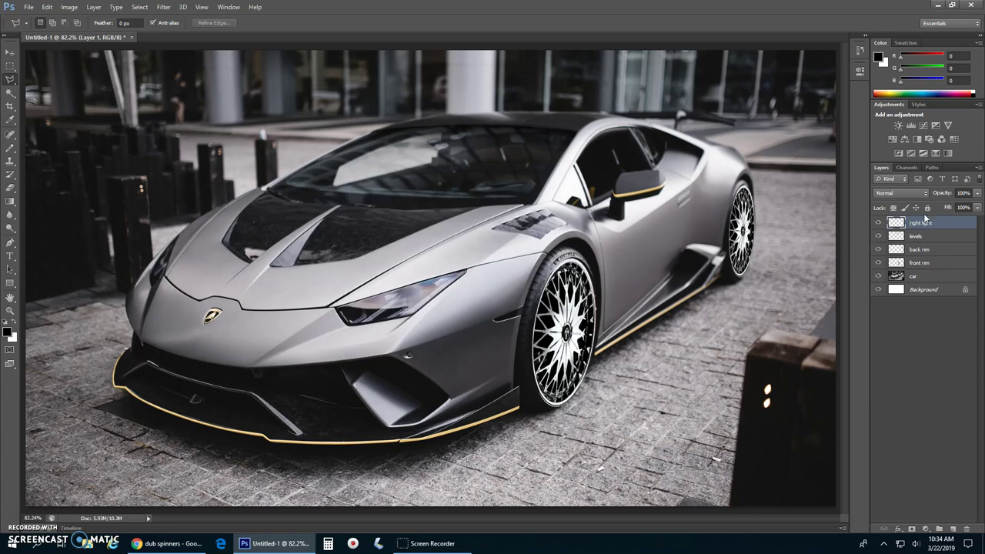
key("ctrl+v")
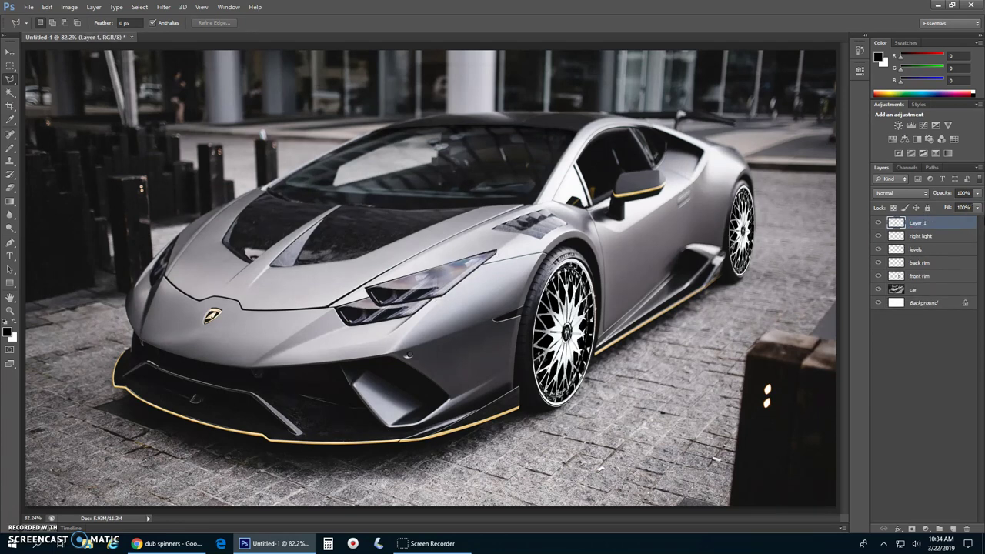
key("ctrl+z")
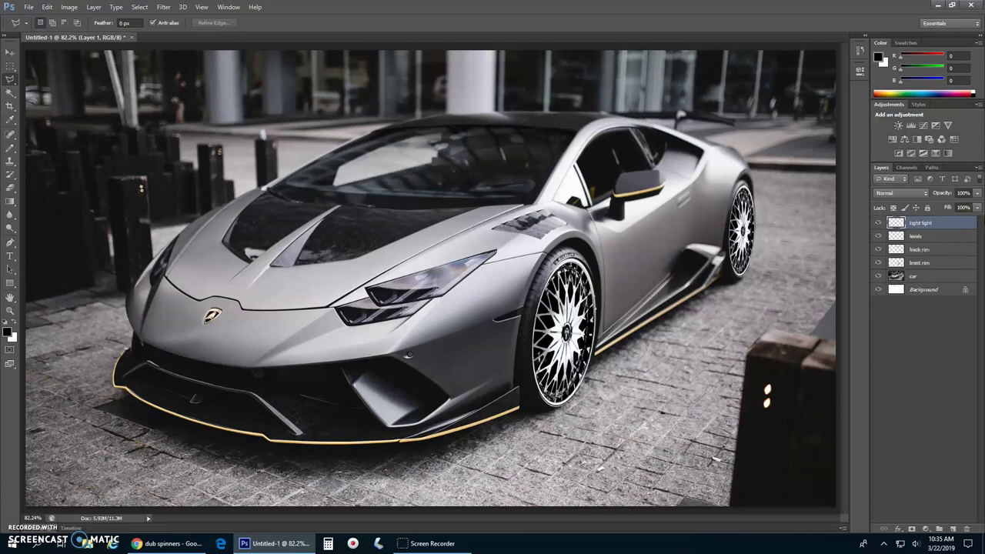
- Tint the headlight layer with Color Balance, Cyan at -100
key("ctrl+b")
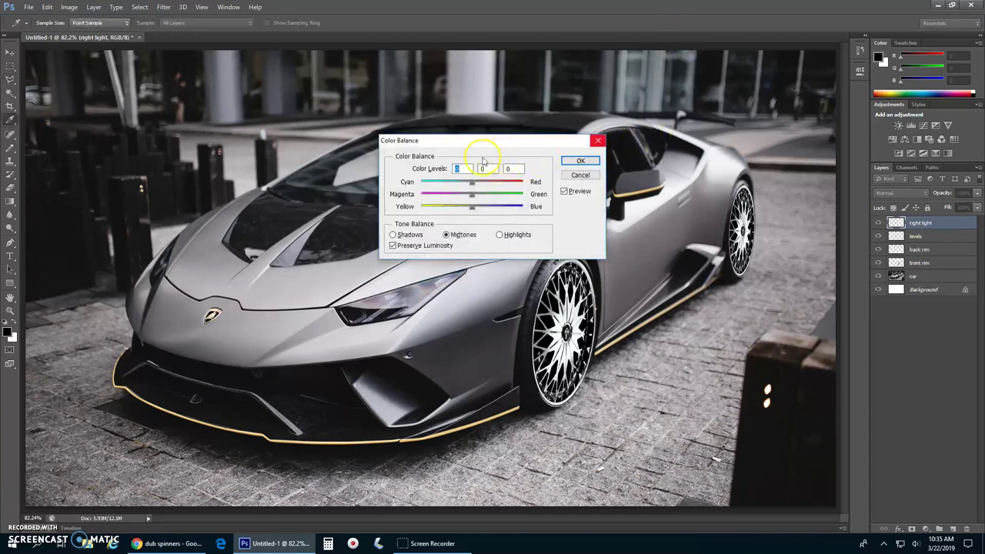
left_click_drag(483, 140, 712, 182)
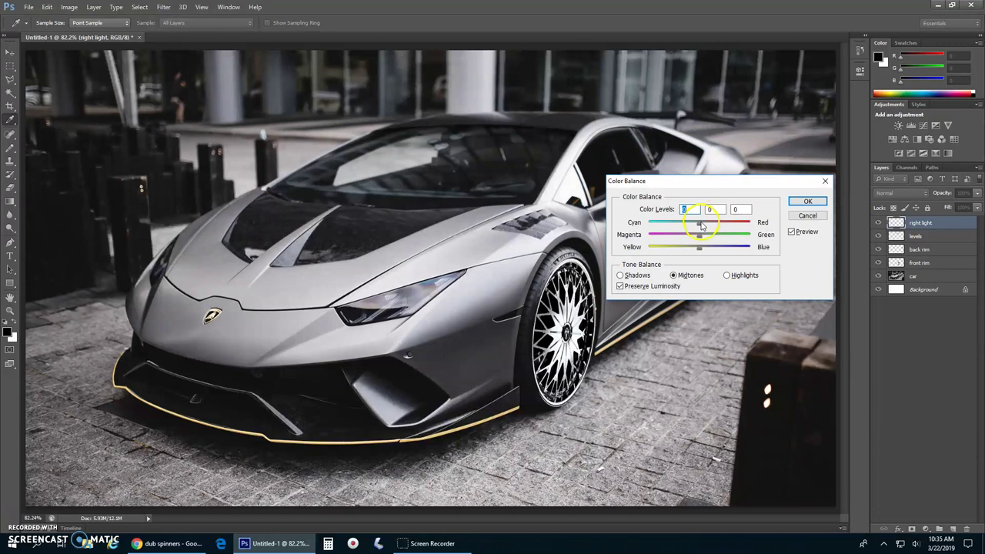
left_click_drag(701, 224, 645, 224)
left_click(791, 231)
left_click(791, 231)
left_click(803, 203)
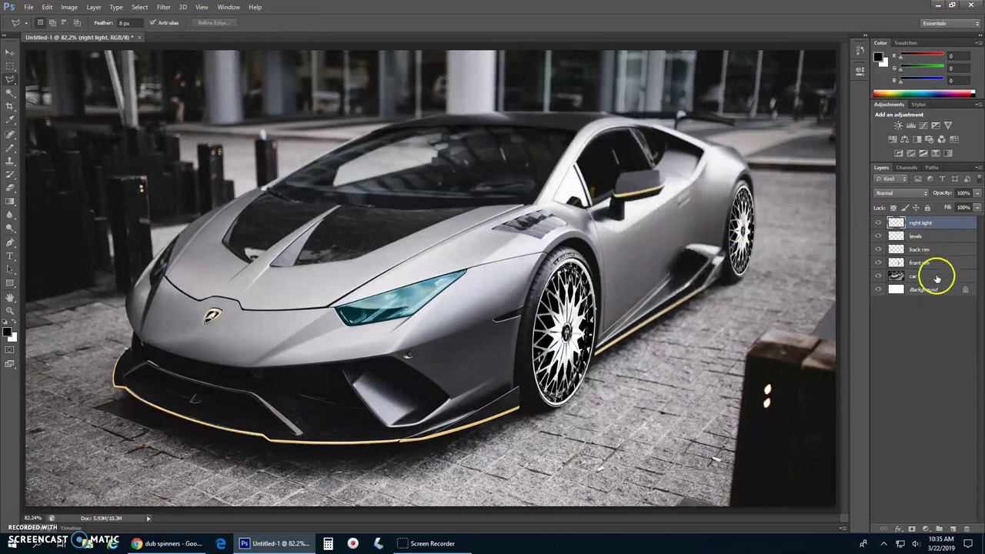
- Select the left headlight on the car layer and paste a copy onto a new layer
left_click(936, 275)
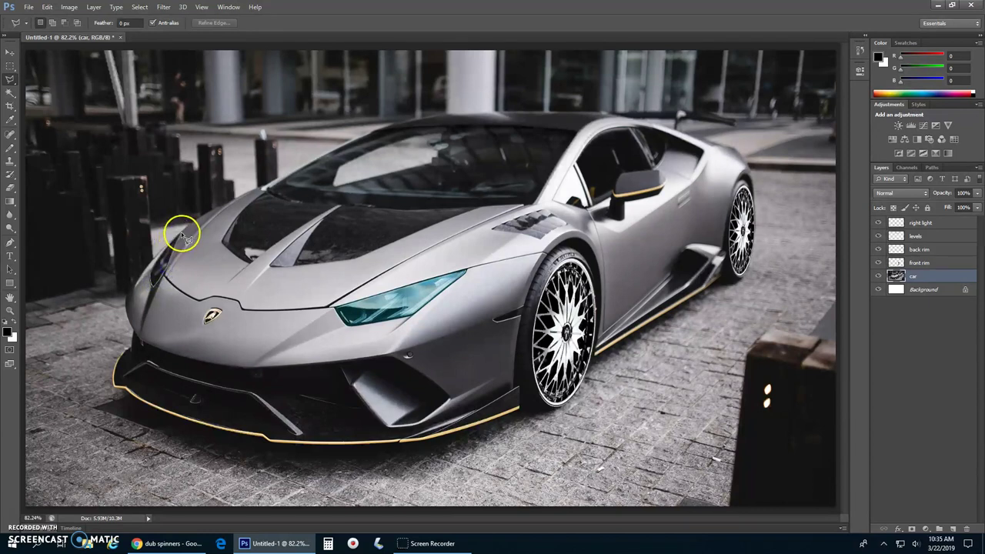
mouse_move(182, 233)
left_mouse_down()
mouse_move(158, 277)
mouse_move(150, 273)
mouse_move(175, 241)
left_mouse_up()
left_click(47, 9)
left_click(55, 76)
left_click(48, 7)
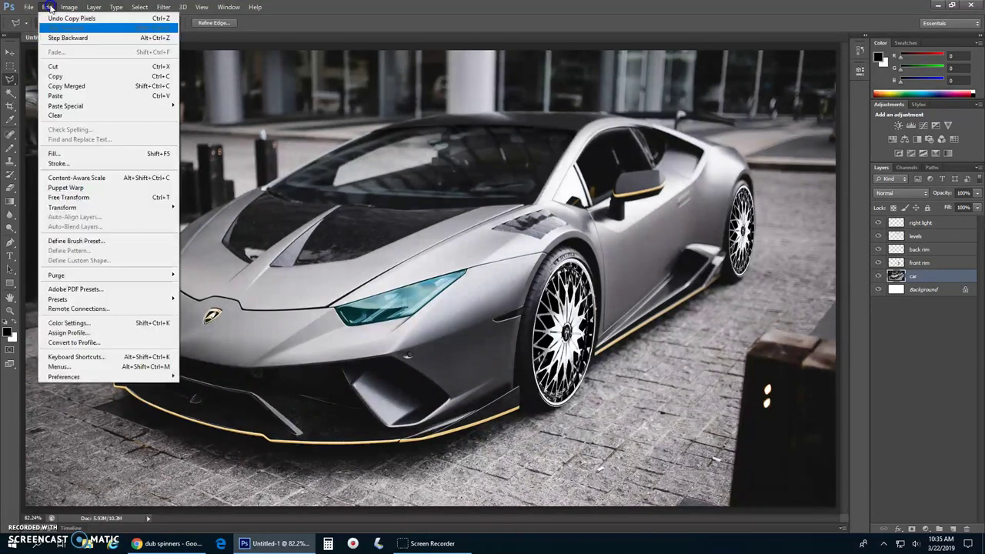
left_click(67, 97)
- Name the layer 'left light', move it to the top, and apply the Cyan -100 Color Balance
double_click(918, 276)
key("Return")
left_click_drag(924, 277, 935, 222)
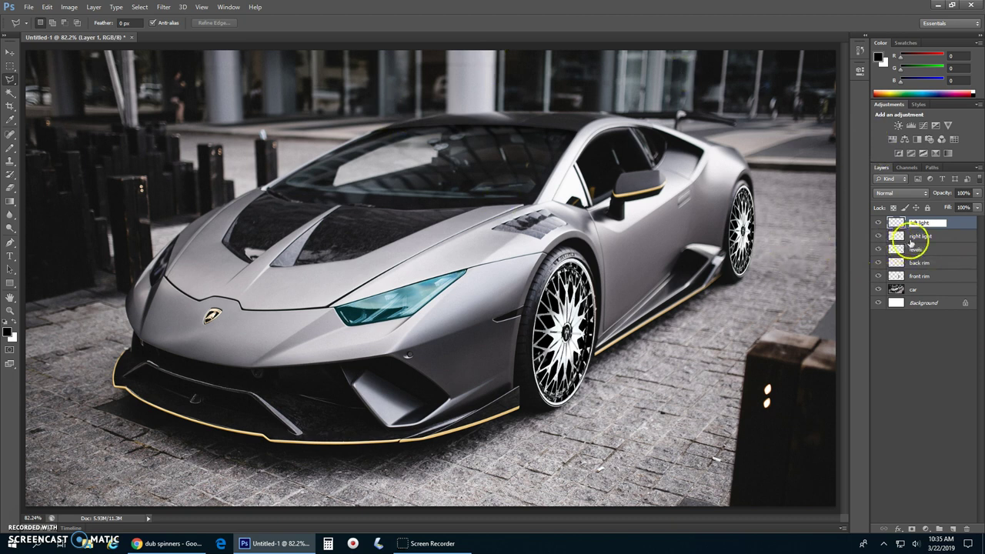
key("Return")
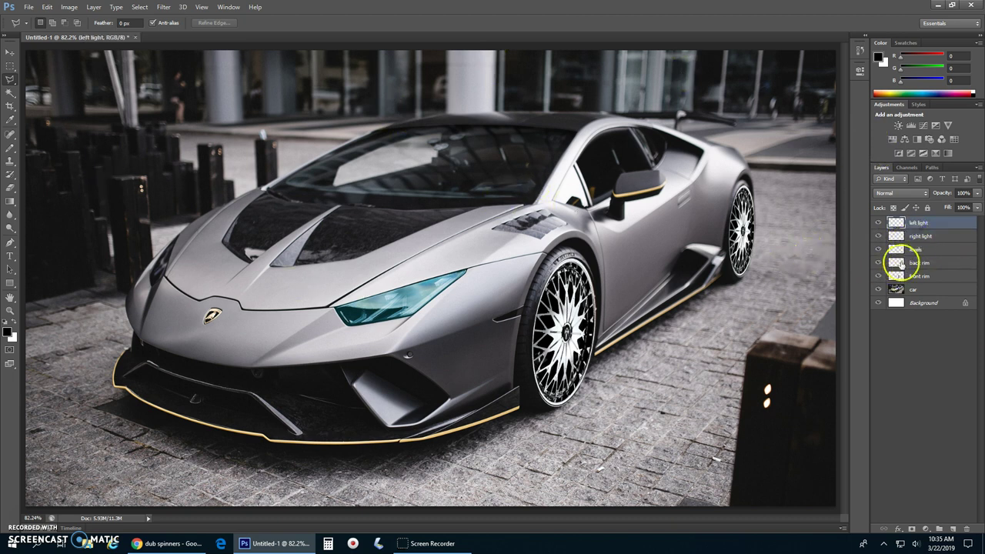
key("ctrl+b")
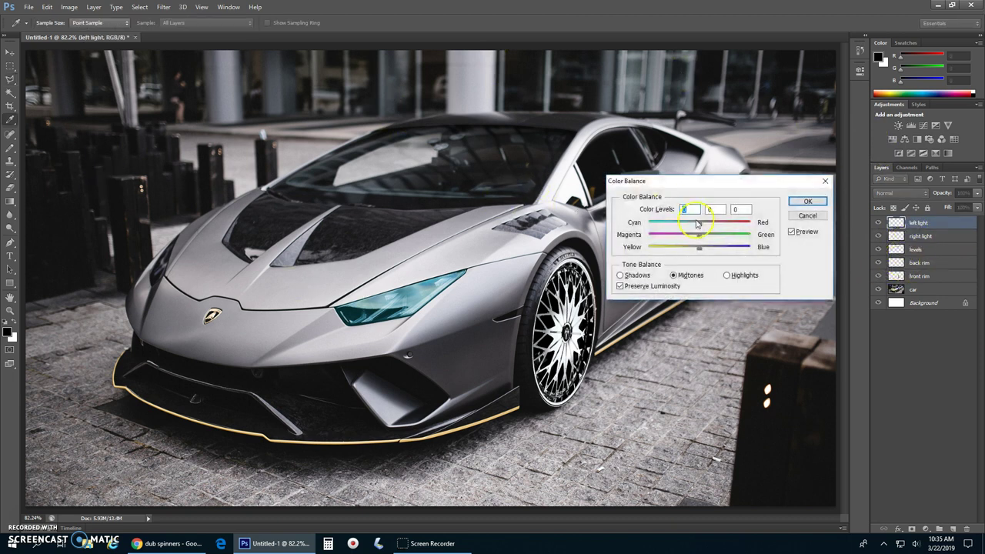
left_click(814, 202)
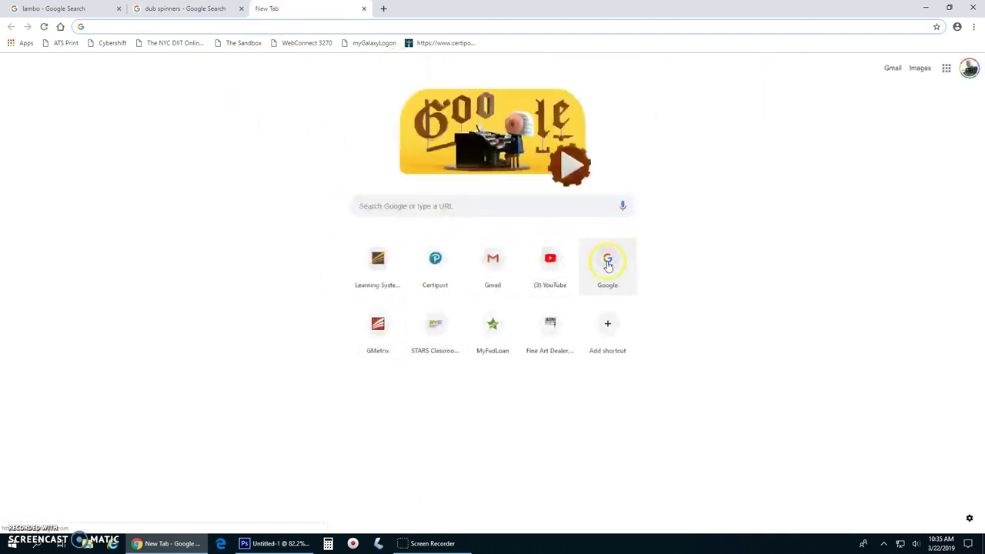
- Search Google Images for 'fire'
left_click(607, 259)
left_click(913, 75)
left_click(403, 224)
type("b")
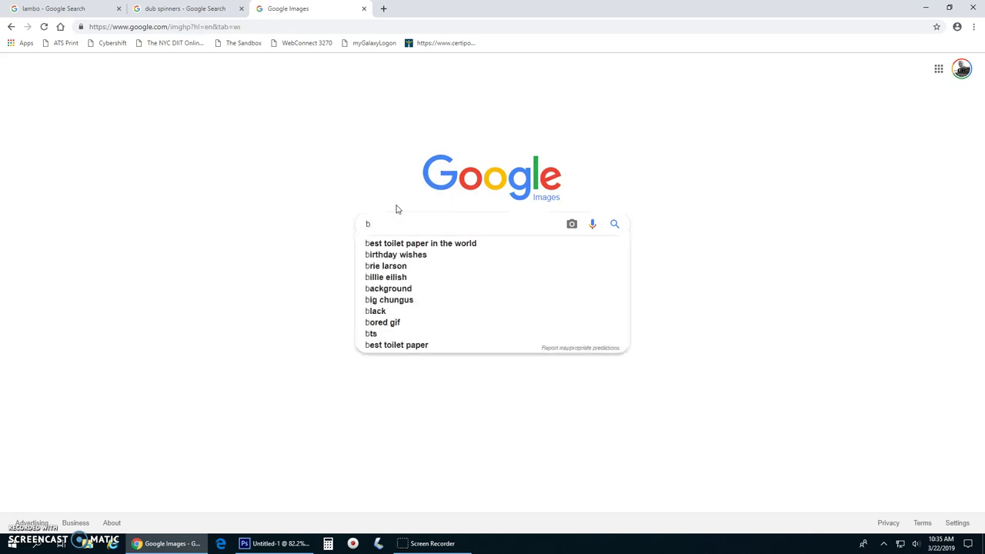
type("l")
key("BackSpace")
key("BackSpace")
type("fire")
key("Return")
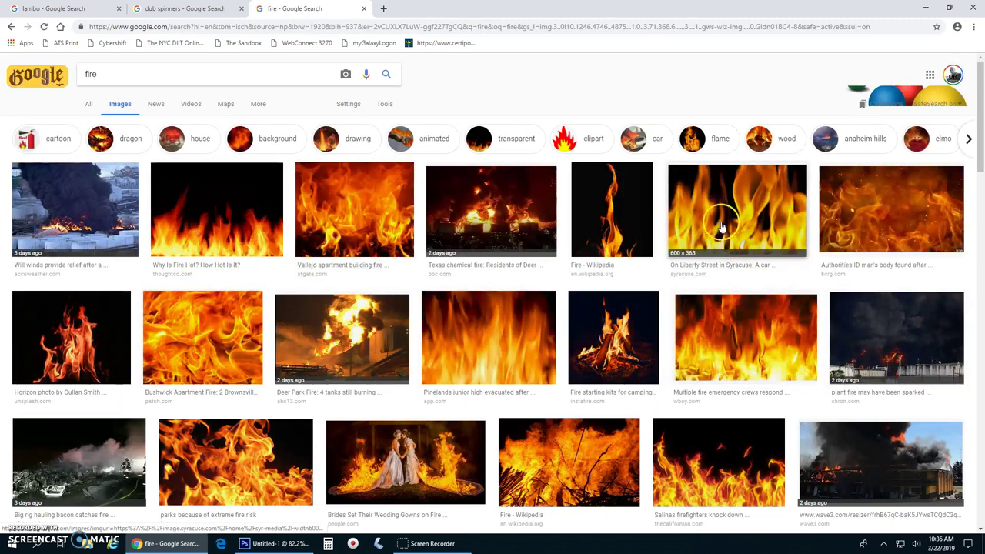
- Filter the fire results to large images and preview the flames-on-black picture
left_click(235, 221)
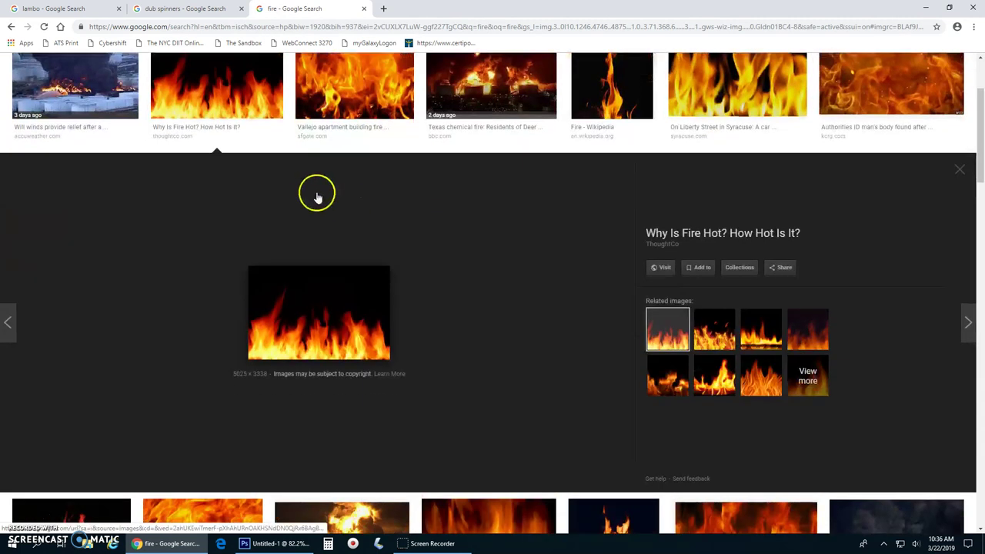
scroll(308, 128, "up", 3)
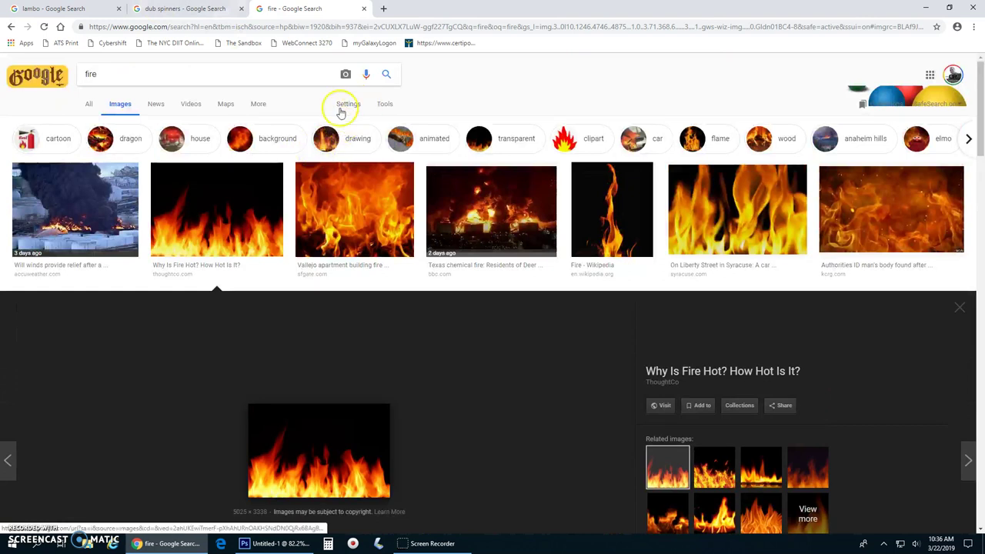
left_click(387, 103)
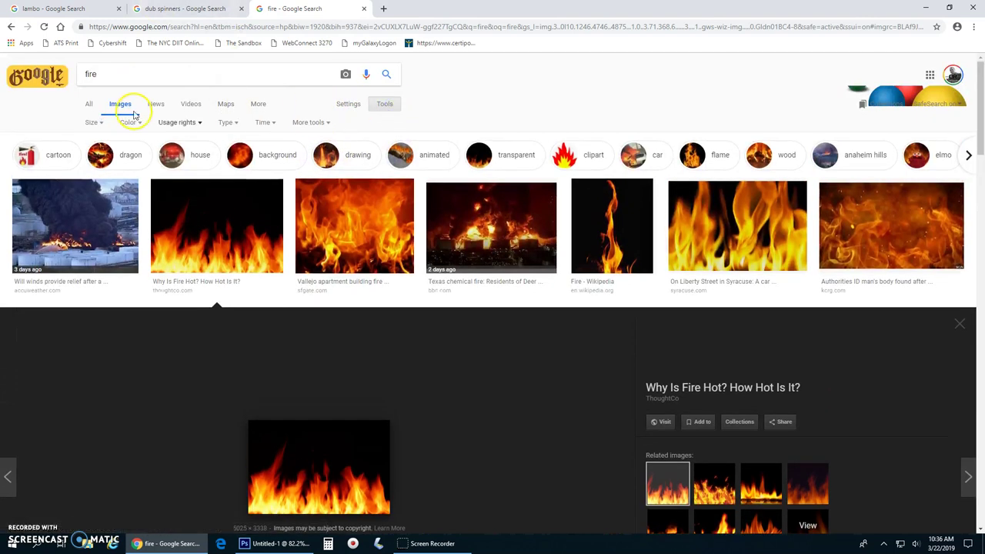
left_click(96, 123)
left_click(99, 158)
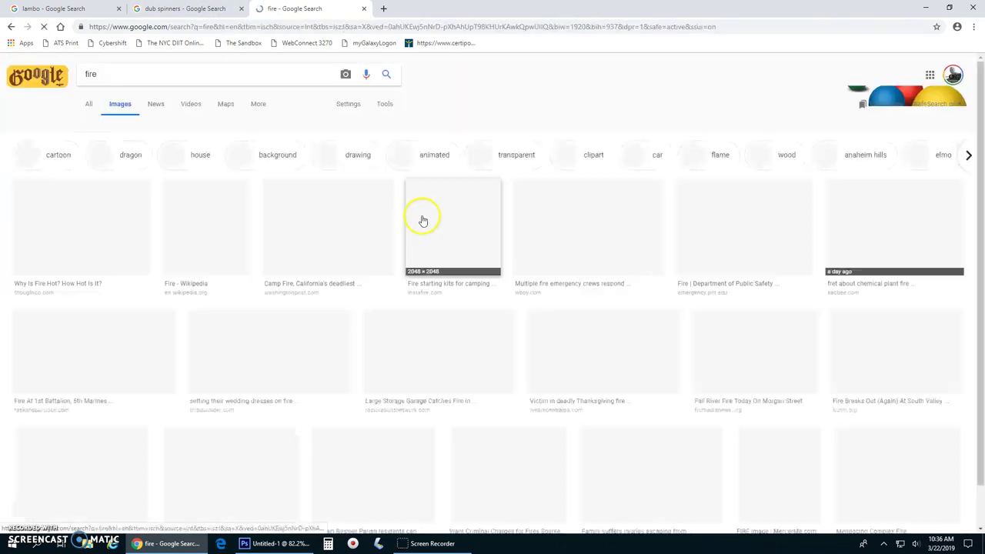
left_click(100, 239)
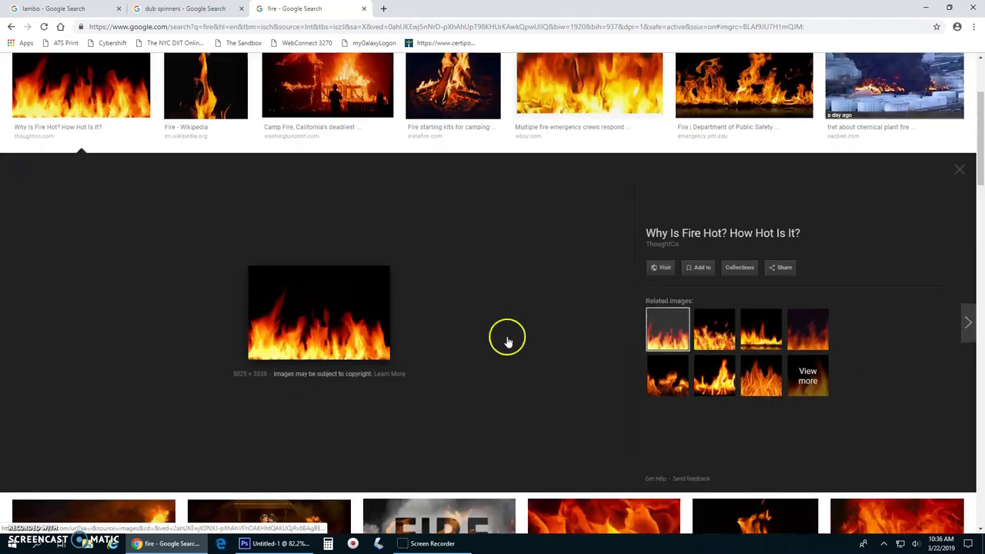
left_click(716, 333)
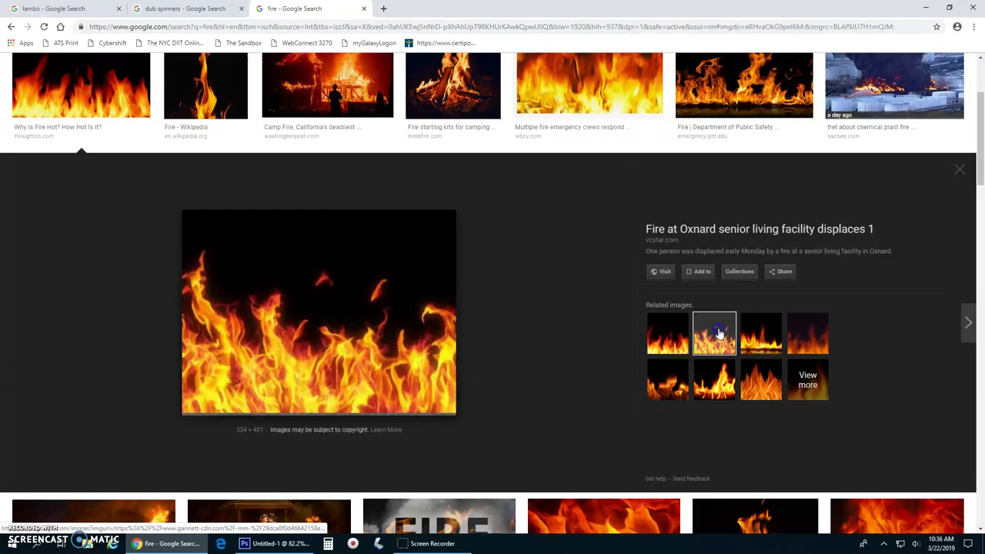
right_click(316, 331)
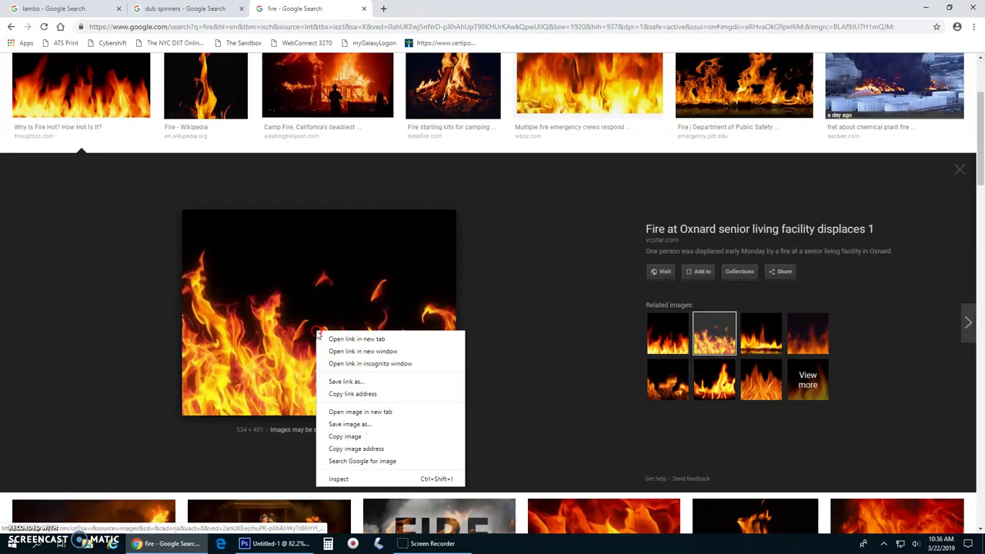
- Copy the previewed fire image and paste it into the Lamborghini document
left_click(360, 437)
left_click(293, 544)
key("ctrl+v")
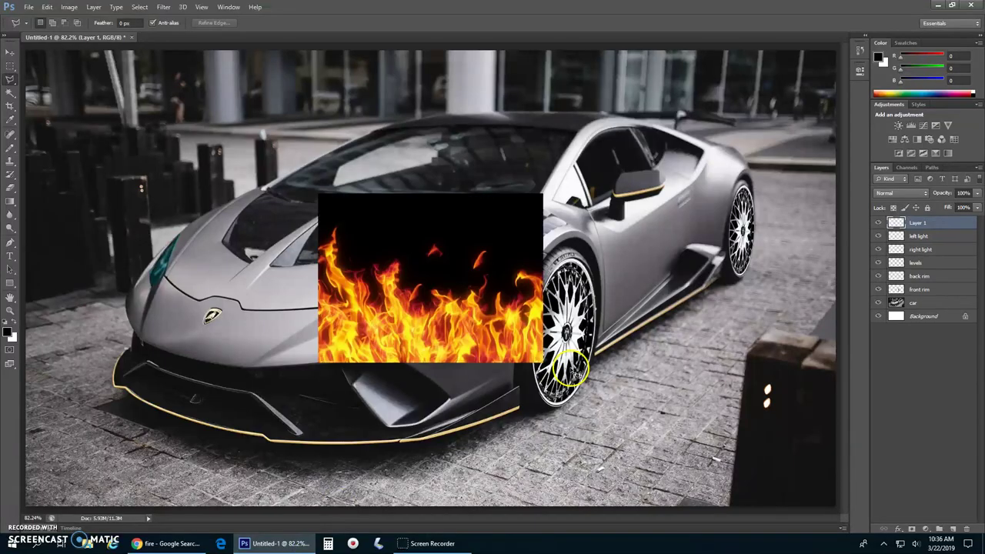
- Scale the fire layer to about 257% and rotate it about -16.6° over the car
key("ctrl+t")
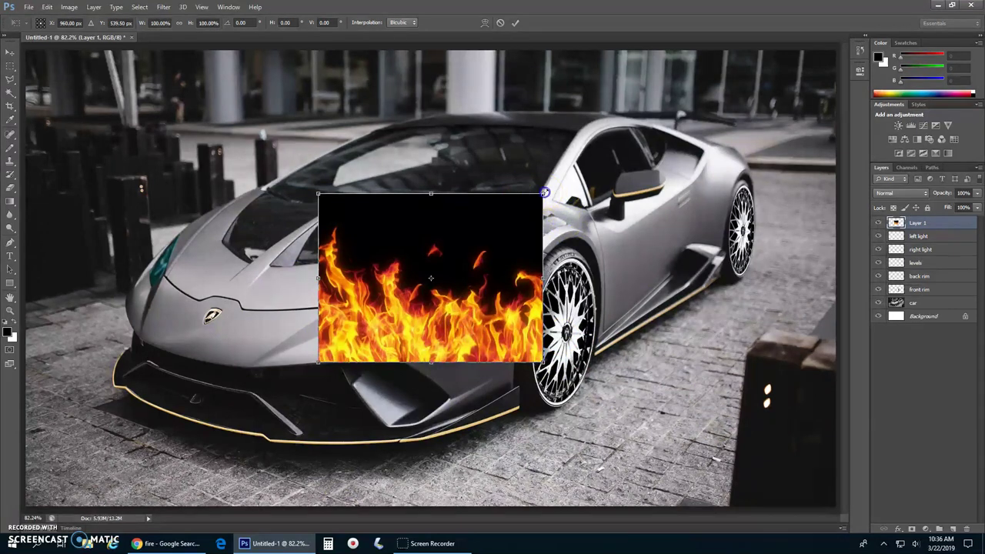
left_click_drag(545, 191, 468, 310)
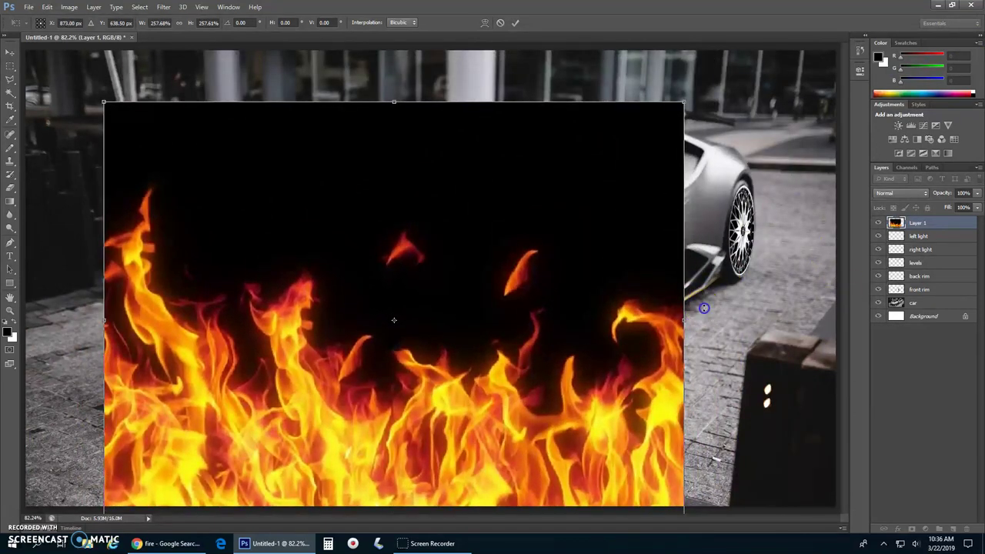
left_click_drag(722, 291, 628, 239)
left_click(10, 310)
left_click(455, 205)
left_click(466, 264, "alt")
left_click(741, 337, "alt")
left_click(741, 337, "alt")
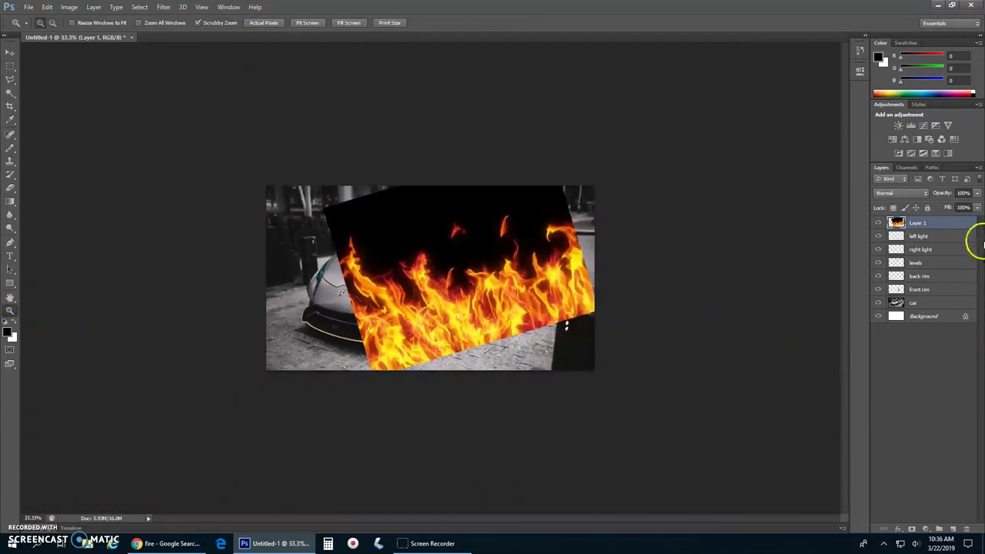
left_click(976, 193)
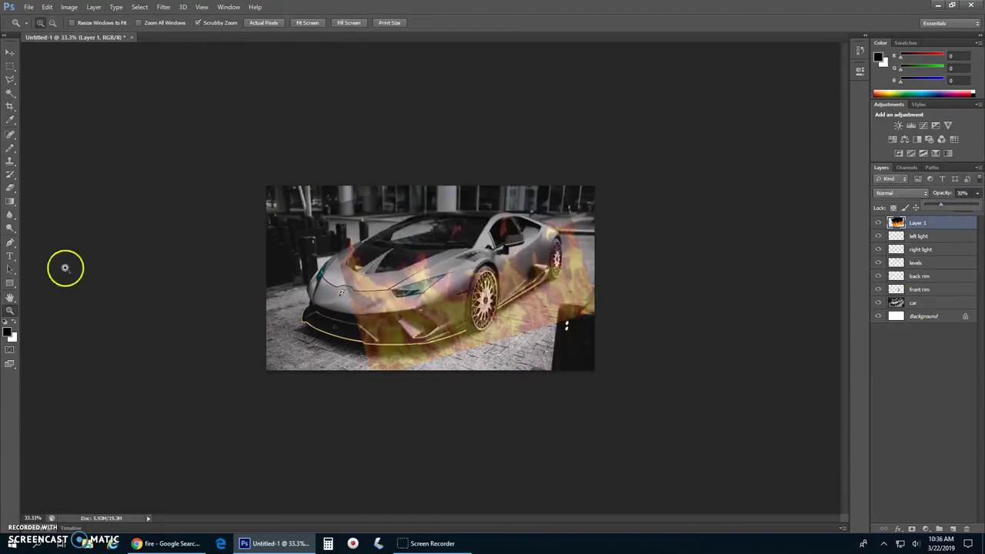
- Erase the fire outside the car with a 473 px Eraser and set Layer 1 opacity to 34%
left_click_drag(10, 187, 58, 194)
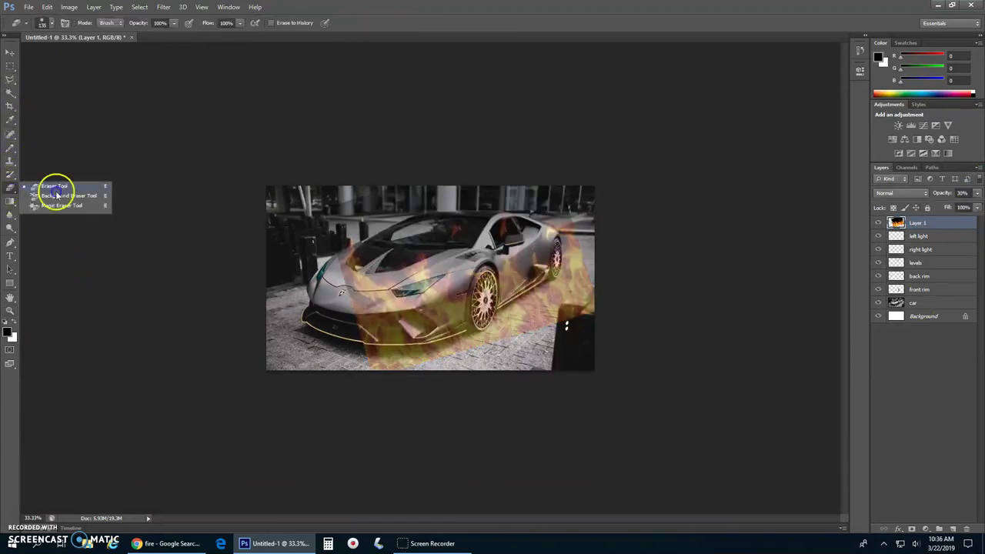
left_click(65, 183)
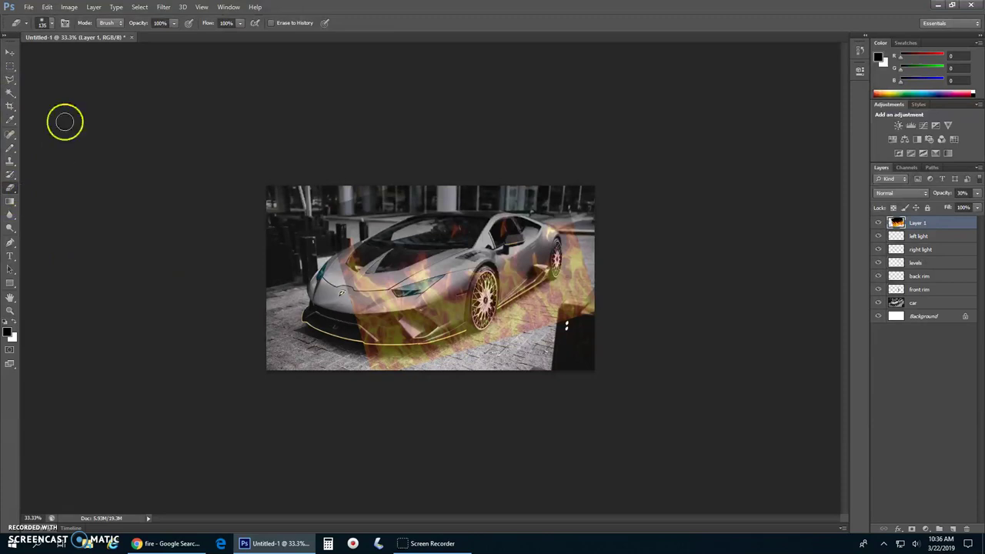
left_click(51, 23)
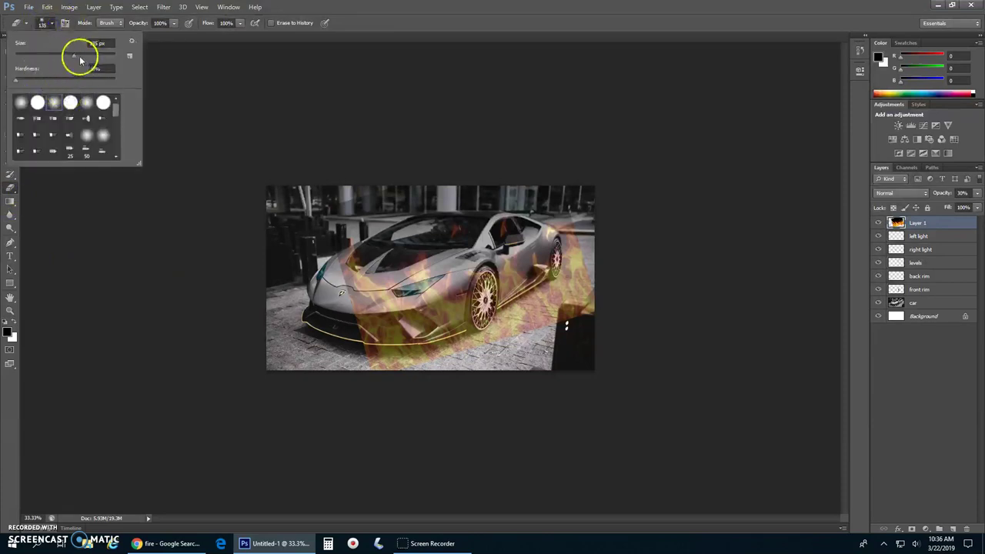
mouse_move(73, 55)
left_mouse_down()
mouse_move(108, 68)
mouse_move(303, 209)
mouse_move(54, 64)
mouse_move(114, 43)
mouse_move(105, 56)
mouse_move(378, 229)
mouse_move(369, 254)
mouse_move(466, 223)
mouse_move(338, 254)
mouse_move(357, 400)
left_mouse_up()
left_click(366, 248)
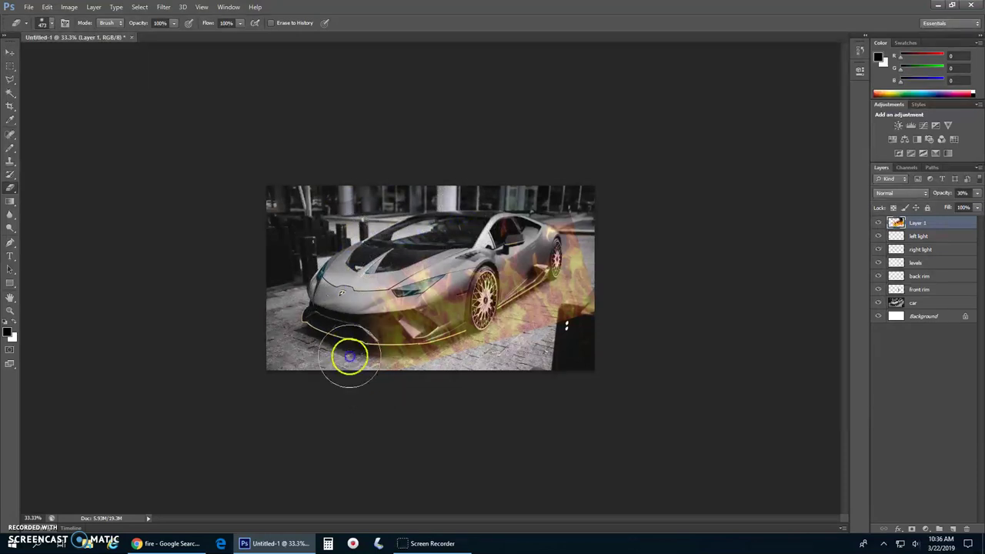
mouse_move(354, 360)
left_mouse_down()
mouse_move(512, 379)
mouse_move(342, 389)
mouse_move(425, 382)
mouse_move(484, 353)
mouse_move(400, 379)
mouse_move(539, 326)
mouse_move(515, 336)
mouse_move(598, 281)
mouse_move(563, 322)
mouse_move(595, 224)
mouse_move(534, 191)
mouse_move(553, 193)
mouse_move(376, 203)
left_mouse_up()
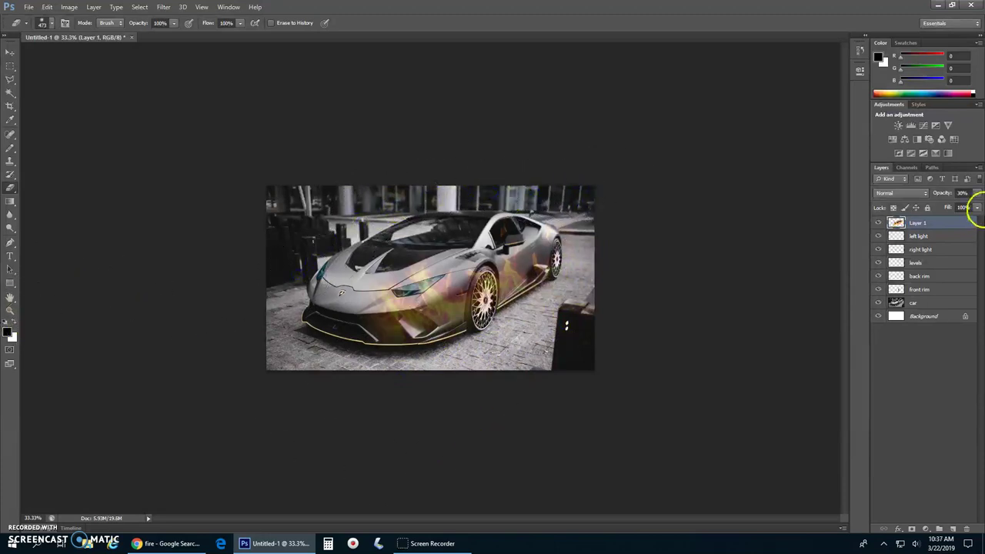
mouse_move(968, 206)
left_mouse_down()
mouse_move(950, 203)
mouse_move(958, 212)
left_mouse_up()
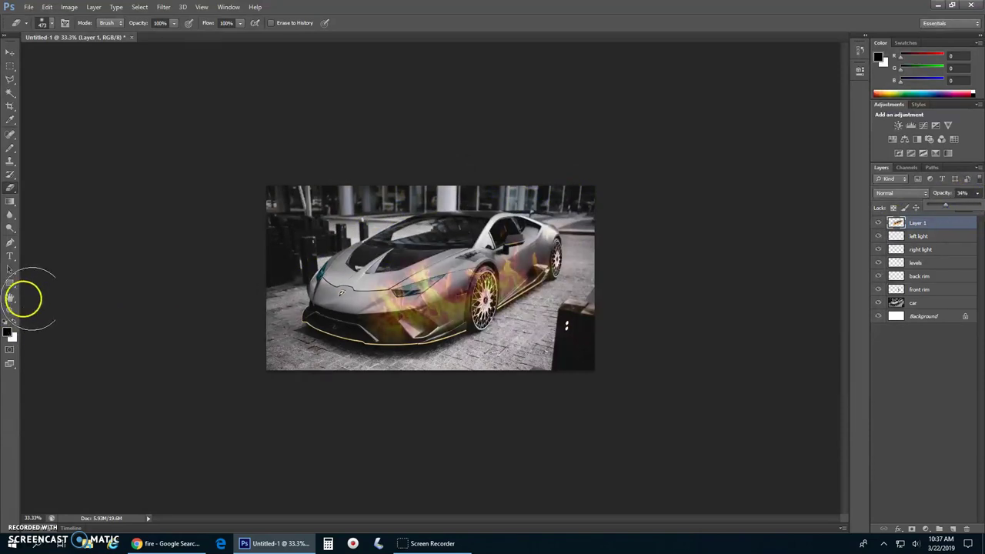
- Zoom in on the front wheel and set the Eraser to 48 px
left_click(11, 311)
left_click_drag(438, 293, 566, 292)
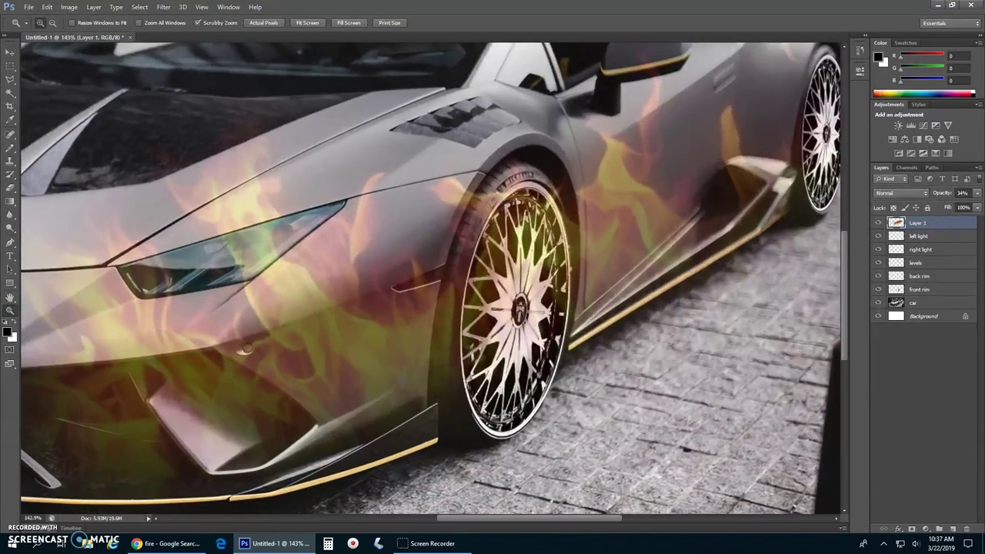
left_click(10, 187)
left_click(52, 24)
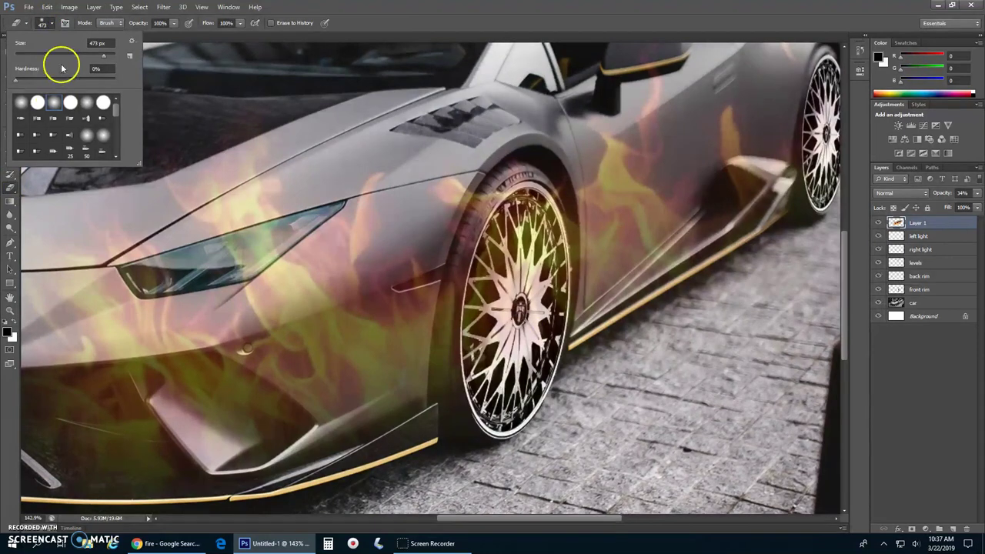
left_click_drag(63, 56, 38, 55)
key("Return")
- Erase the flames over the tire, wheel spokes and headlight
mouse_move(451, 379)
left_mouse_down()
mouse_move(451, 270)
mouse_move(481, 199)
mouse_move(564, 190)
mouse_move(568, 312)
mouse_move(508, 184)
mouse_move(468, 347)
mouse_move(545, 220)
mouse_move(545, 449)
left_mouse_up()
mouse_move(829, 145)
left_mouse_down()
mouse_move(817, 205)
mouse_move(810, 113)
mouse_move(820, 63)
mouse_move(831, 115)
left_mouse_up()
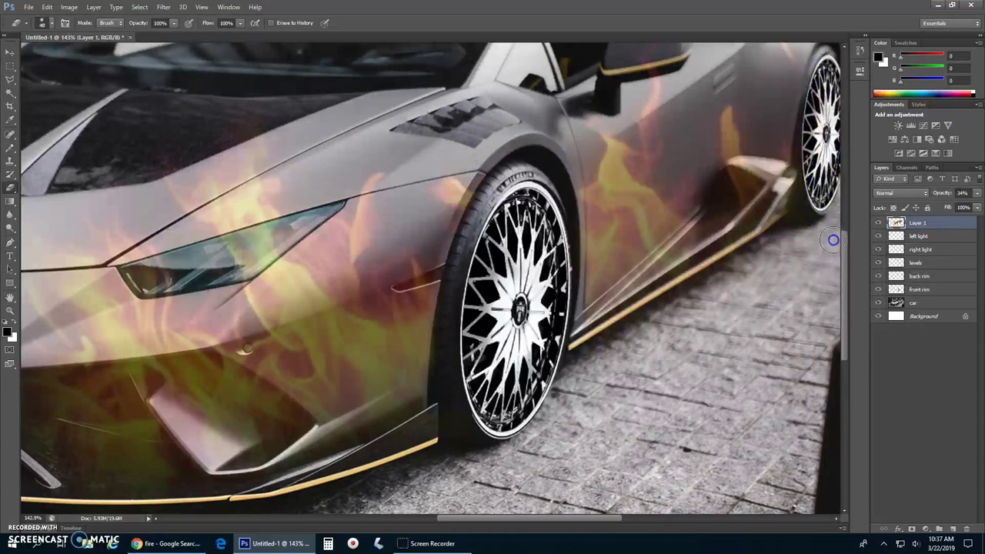
mouse_move(202, 213)
left_mouse_down()
mouse_move(301, 220)
mouse_move(336, 205)
mouse_move(217, 260)
mouse_move(135, 273)
mouse_move(130, 286)
mouse_move(254, 271)
mouse_move(316, 219)
mouse_move(269, 224)
mouse_move(127, 278)
left_mouse_up()
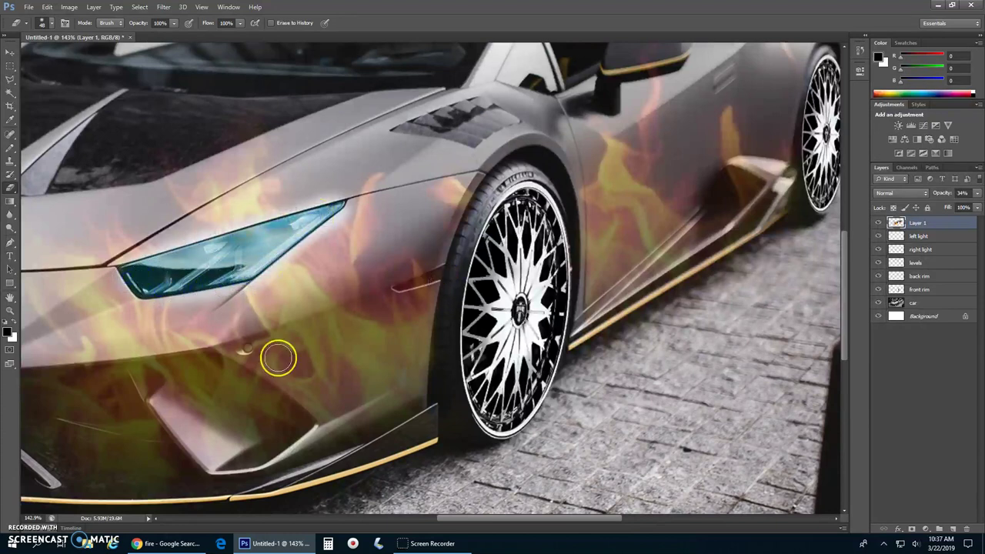
- Zoom out to see the whole image and raise the fire layer's opacity to 46%
double_click(9, 310)
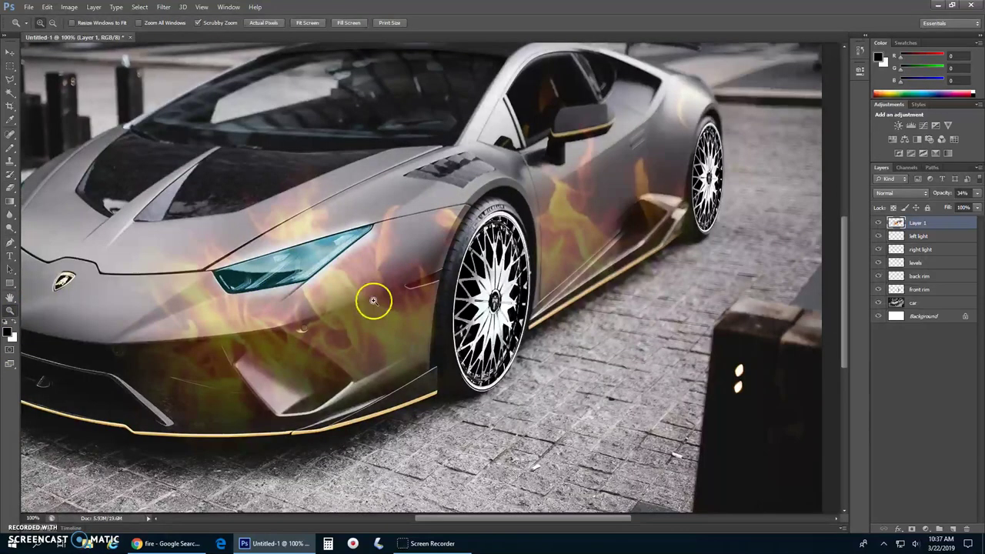
left_click(499, 317, "alt")
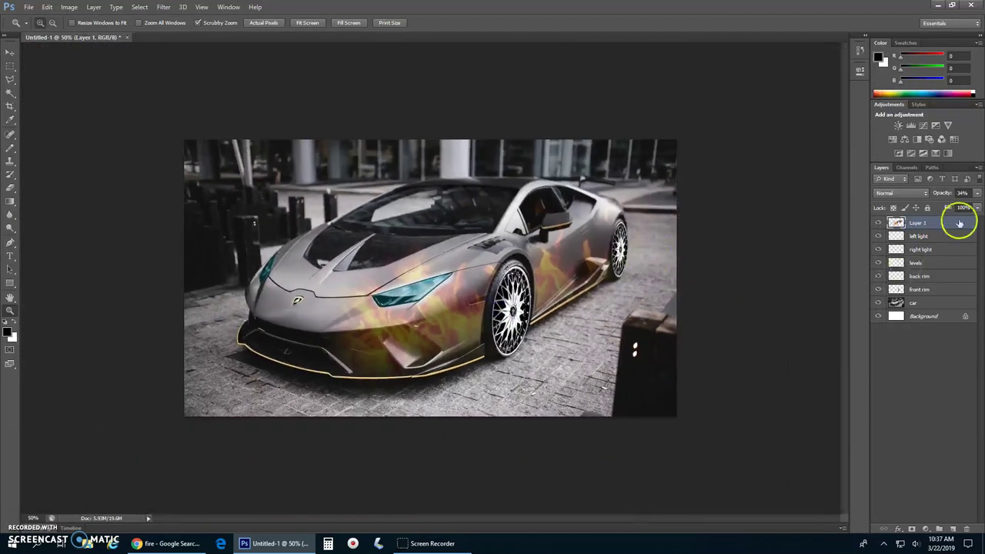
left_click(978, 193)
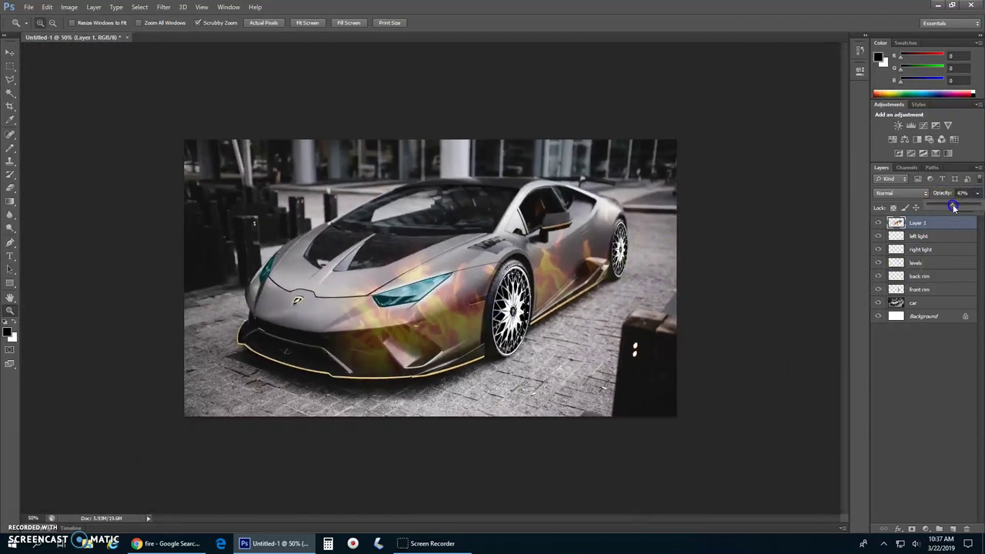
left_click_drag(954, 208, 949, 207)
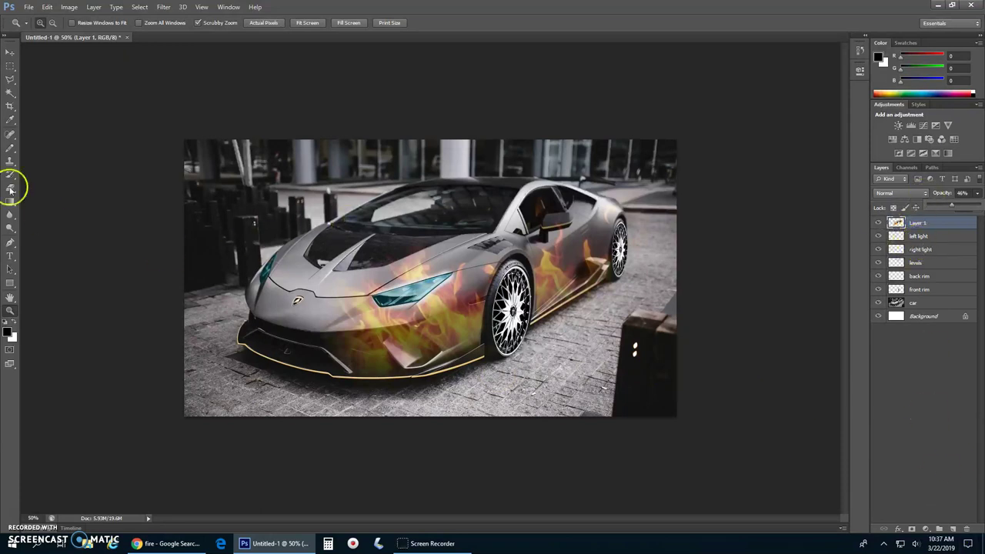
- Add a new text layer reading 'Family' at 48 pt
left_click(266, 302)
key("t")
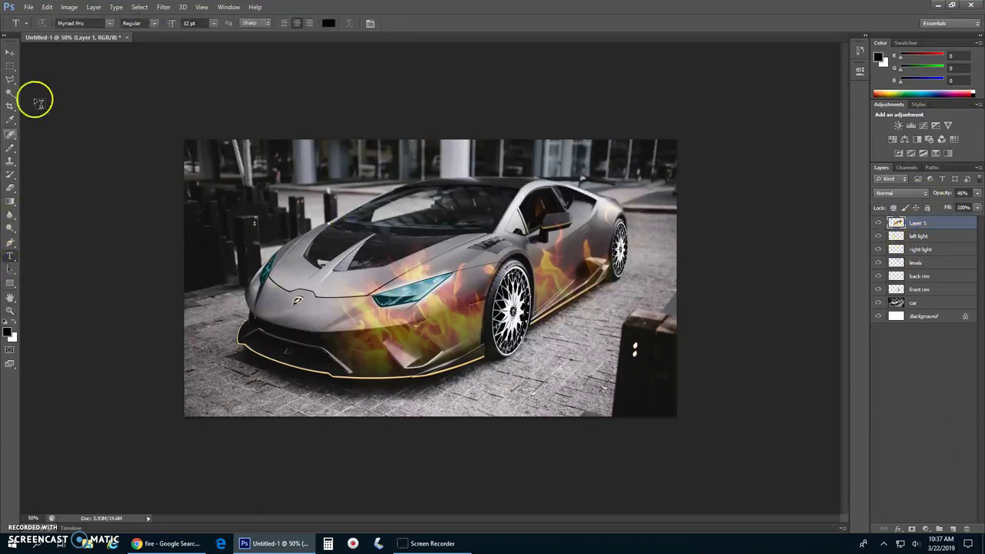
left_click(269, 307)
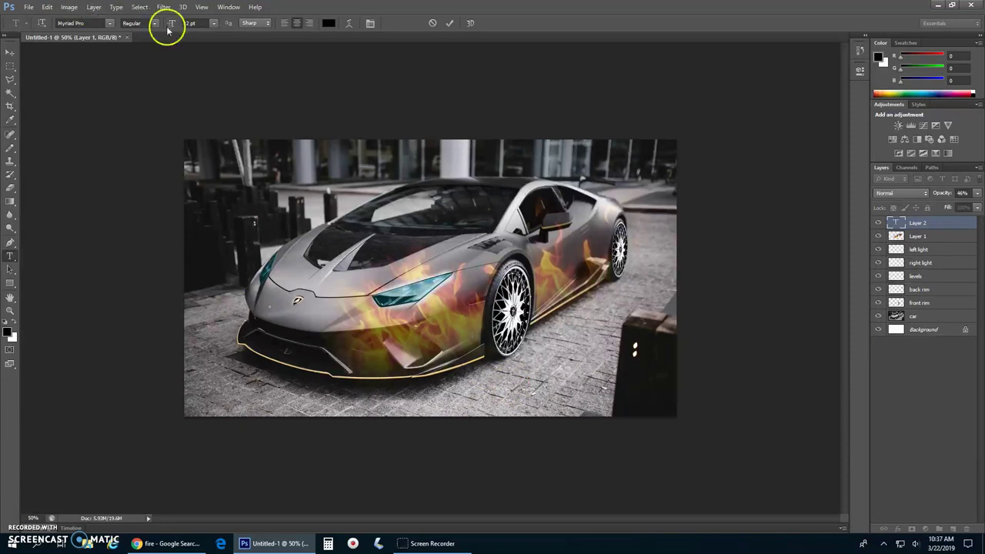
left_click(215, 23)
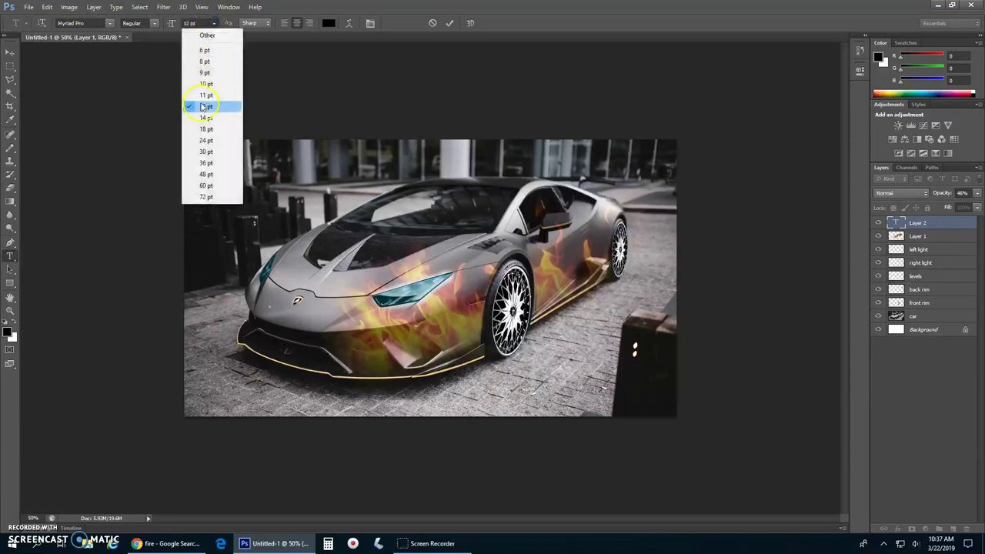
left_click(206, 176)
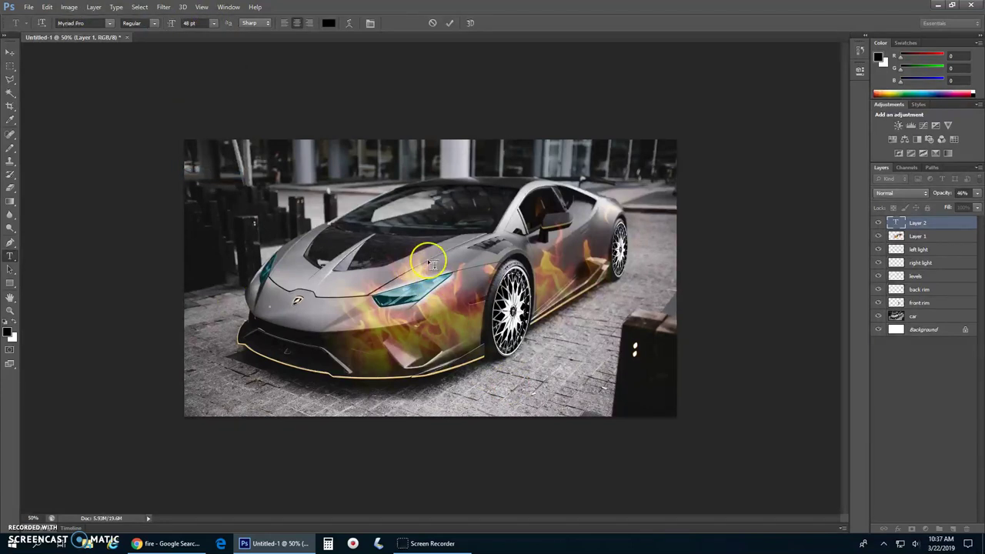
type("Family")
left_click(367, 238)
- Move the Family text onto the car's front and change its font to Rage Italic
left_click(10, 52)
left_click_drag(283, 310, 308, 324)
left_click(10, 255)
double_click(308, 319)
left_click(109, 23)
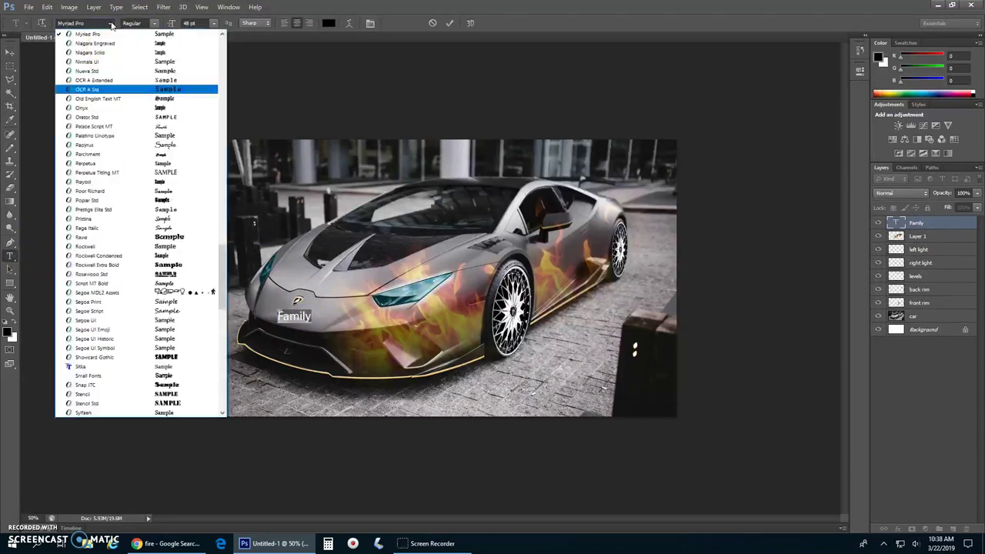
left_click(180, 146)
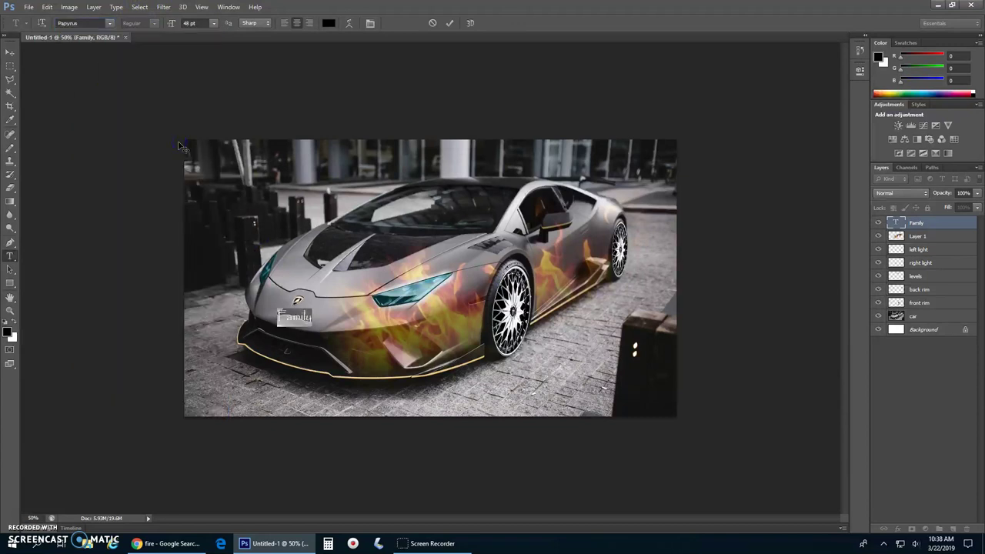
left_click(108, 24)
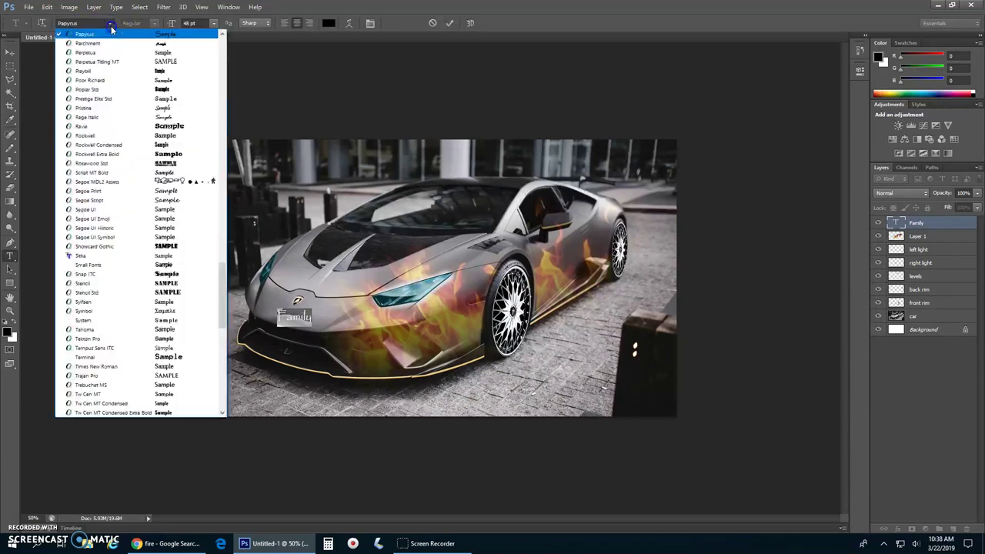
left_click(171, 120)
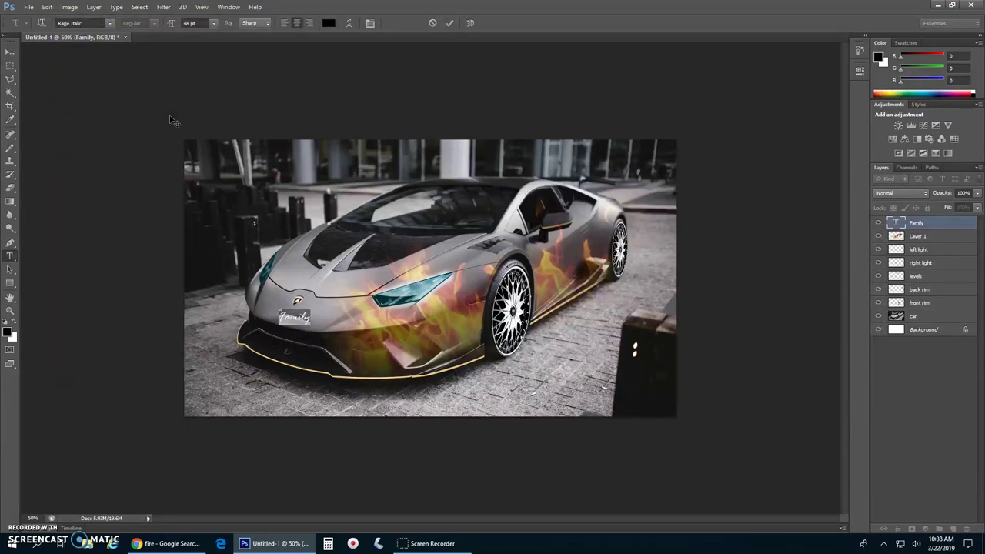
left_click(10, 51)
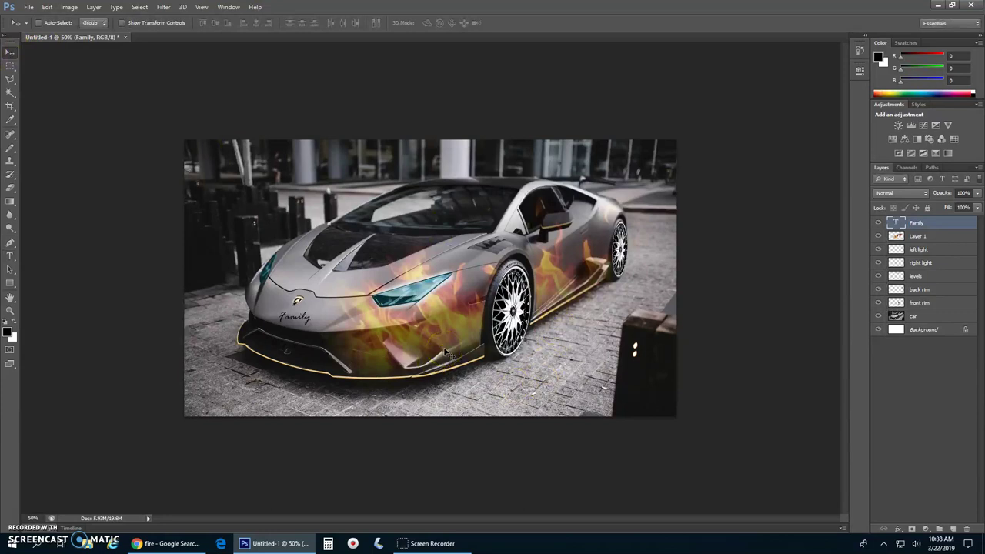
- Free-transform the Family text to rotate it about 12° along the car's nose, and apply it
key("ctrl+t")
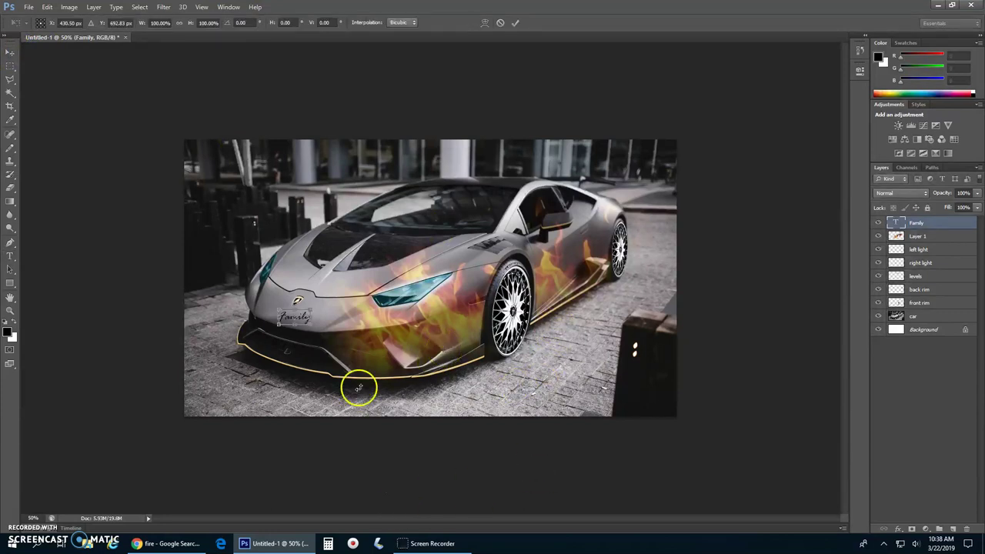
left_click_drag(341, 301, 340, 324)
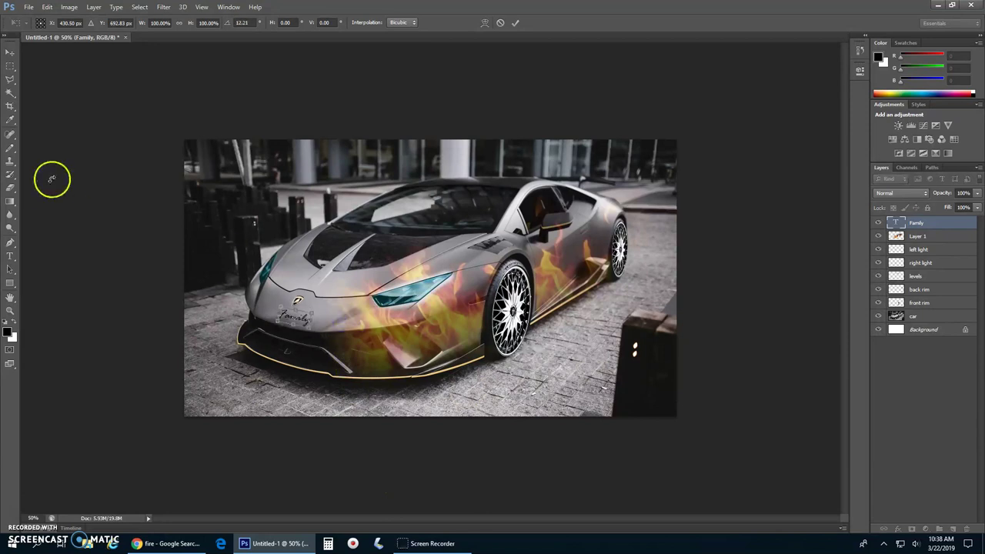
left_click(10, 51)
left_click(446, 206)
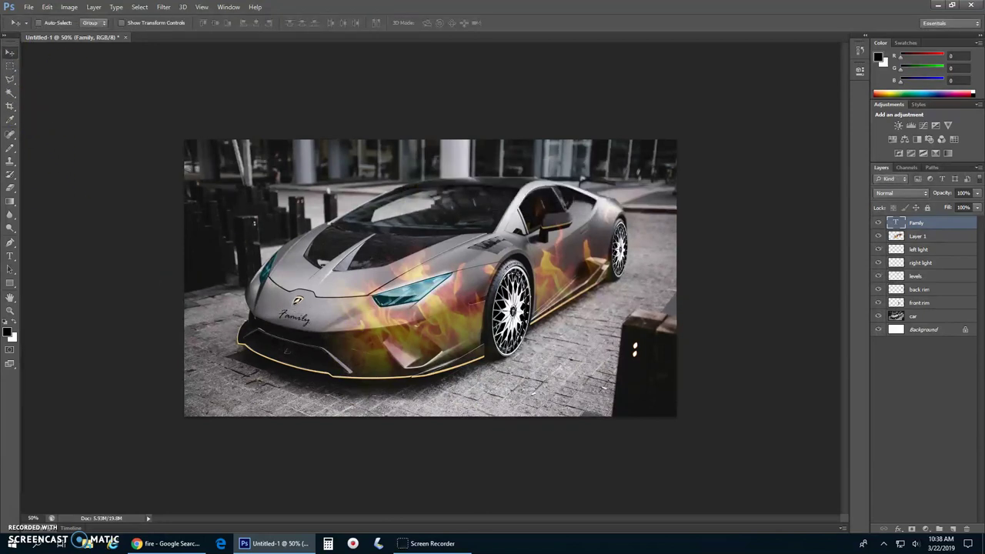
left_click(10, 256)
left_click(307, 327)
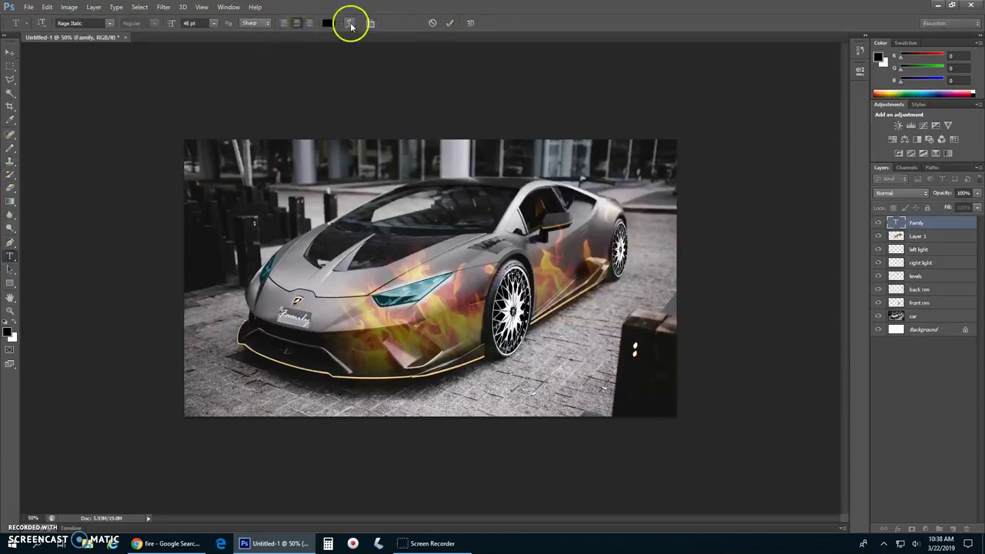
- Warp the Family text with the Arc style at a bend of +8
left_click(349, 23)
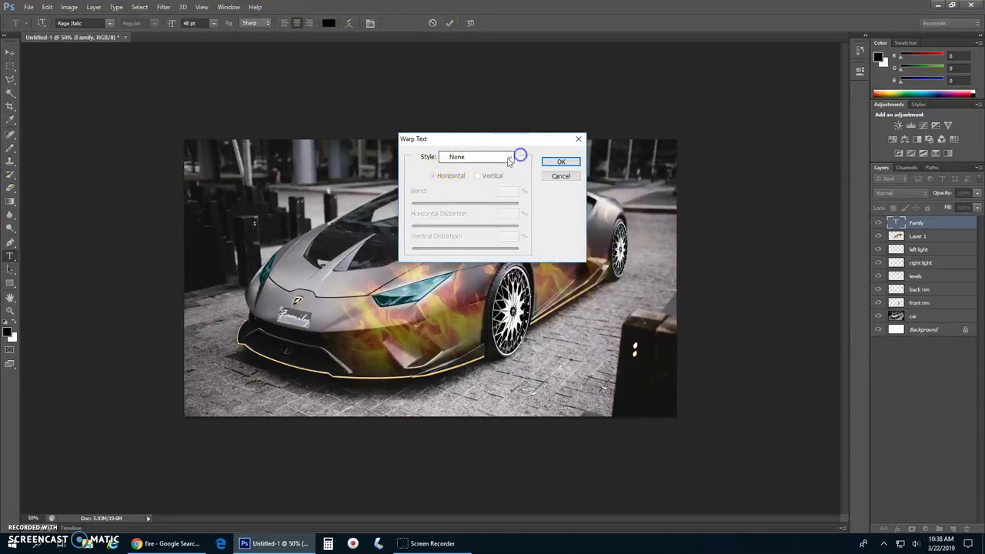
left_click(508, 158)
left_click(455, 185)
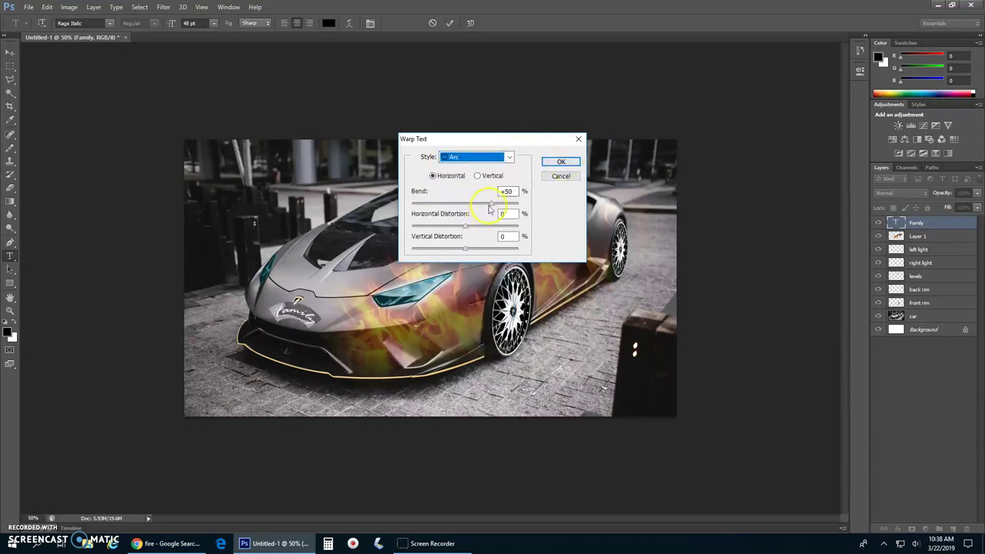
left_click_drag(491, 203, 452, 201)
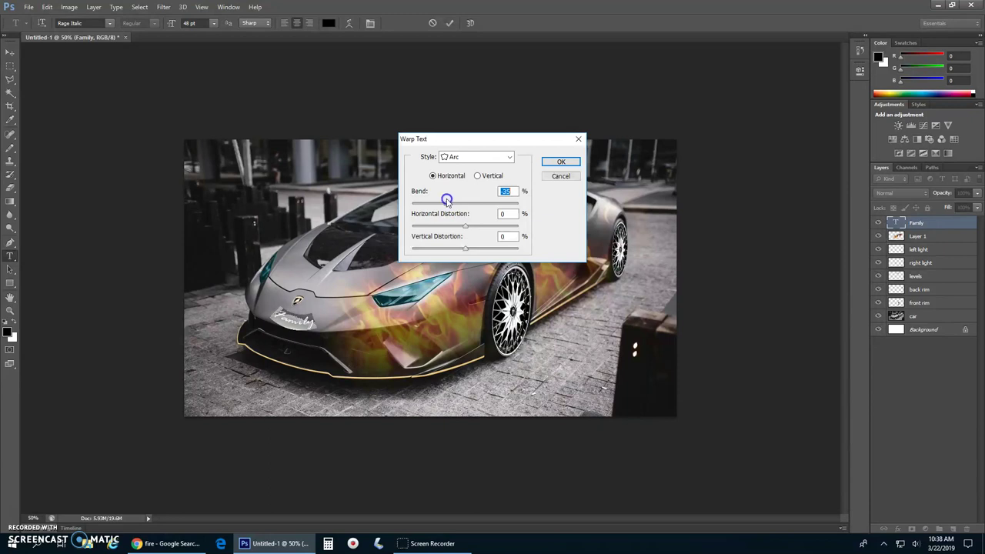
left_click(569, 162)
left_click(10, 51)
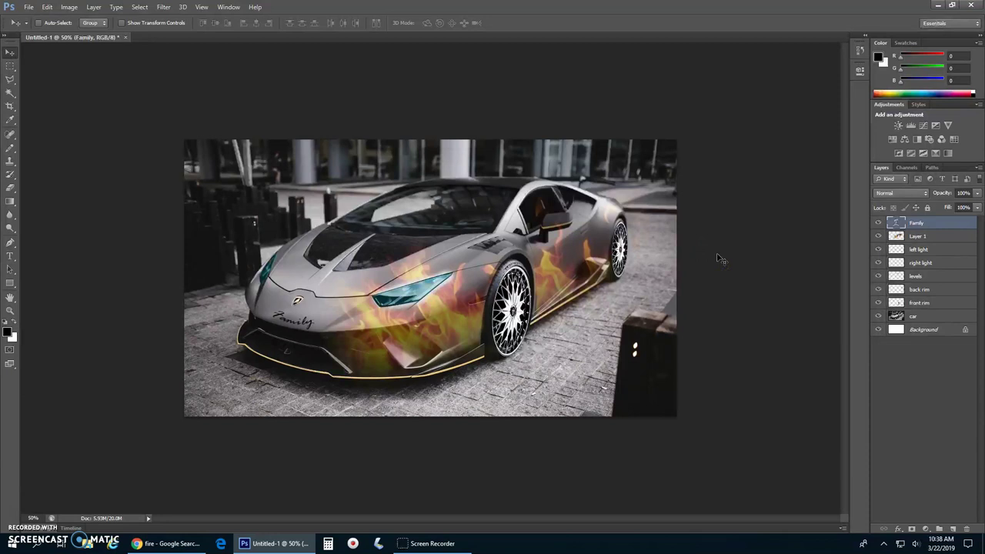
- Change the Family layer's blend mode from Normal to Overlay
left_click(926, 193)
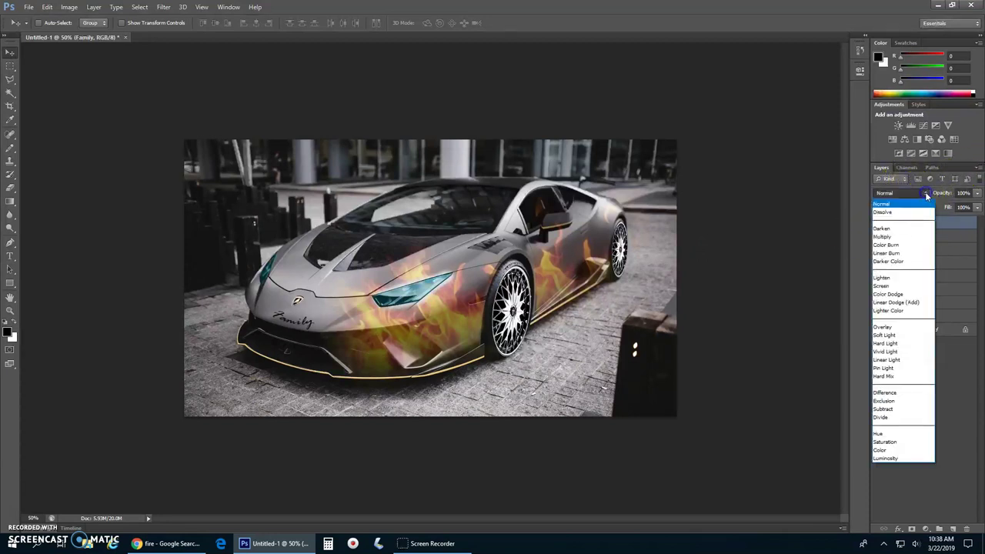
left_click(893, 327)
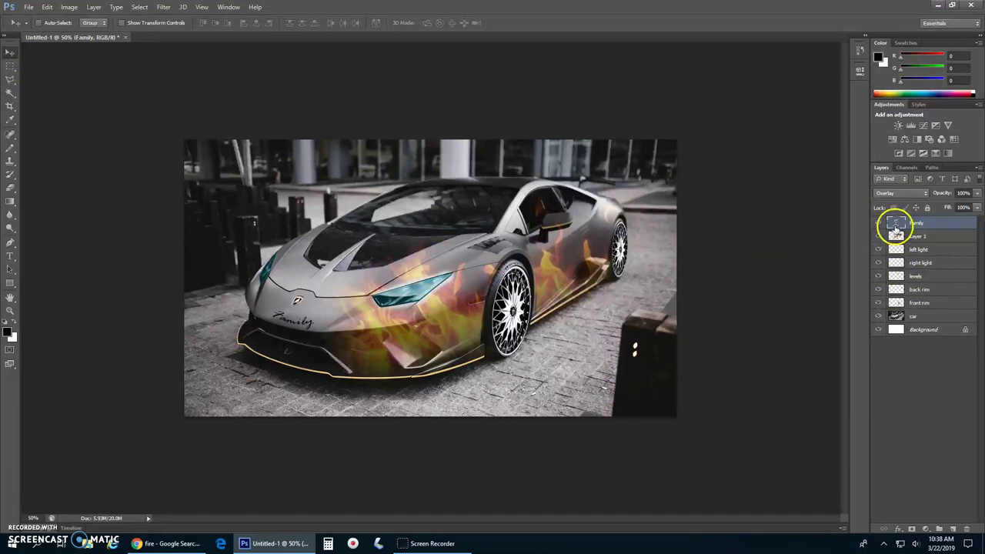
- Toggle layer visibility to compare the edited car with the original, then show all layers
left_click(876, 303)
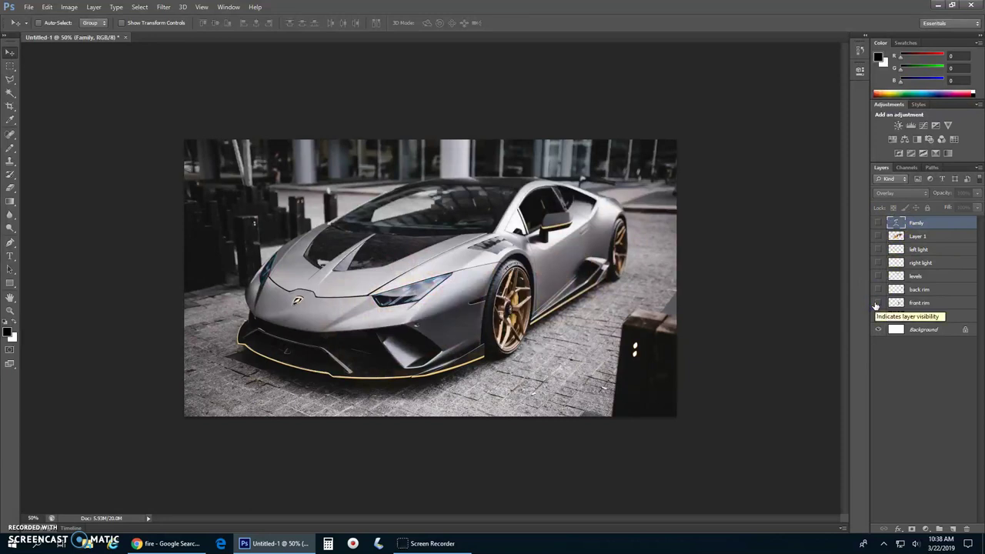
left_click_drag(876, 305, 882, 243)
left_click(880, 222)
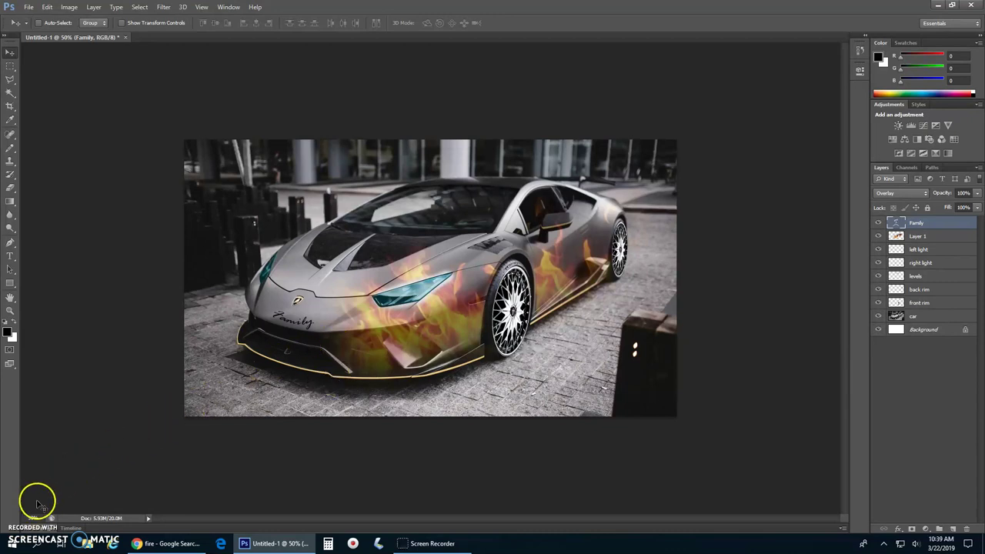
left_click(880, 263, "alt")
left_click(878, 316, "alt")
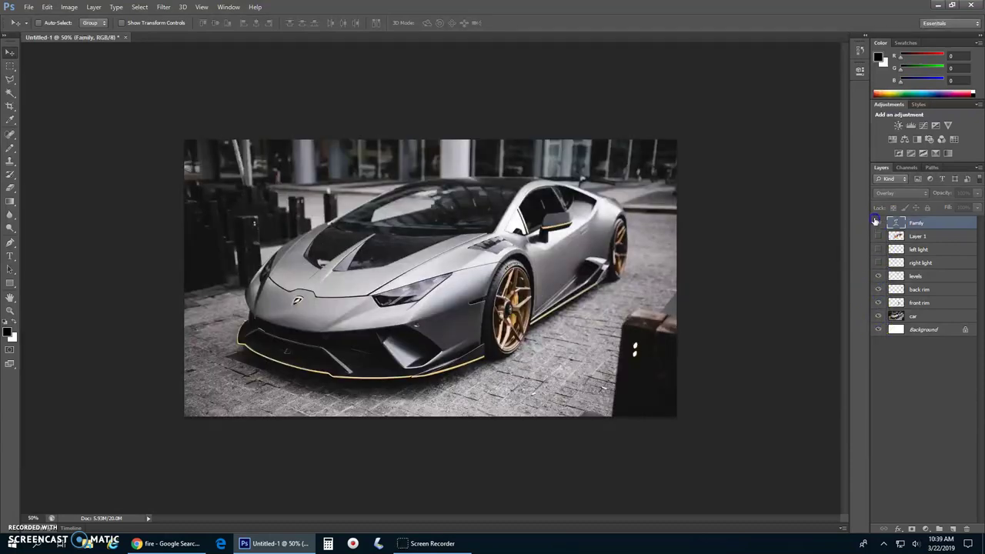
left_click(881, 267, "alt")
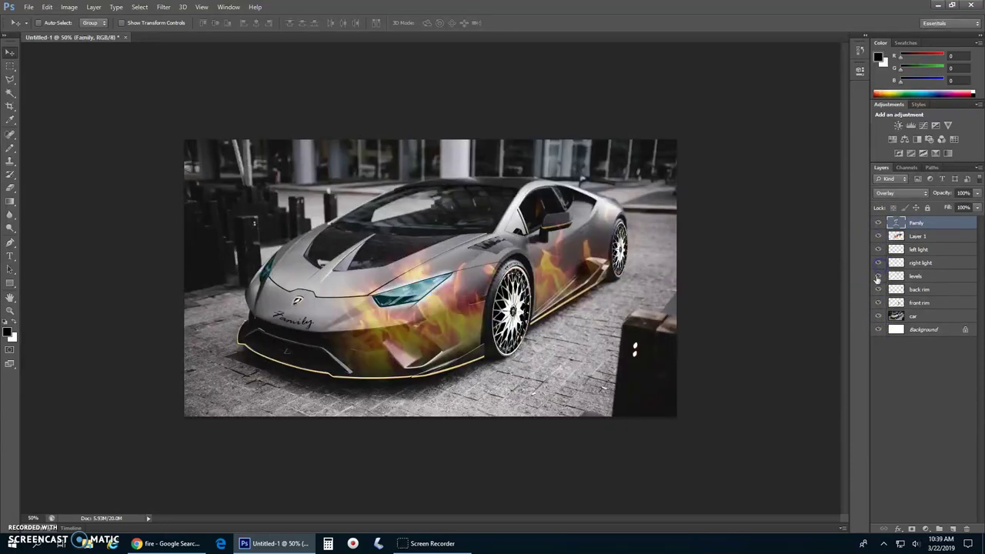
- Hide the Family, fire, levels, back rim and front rim layers
left_click(878, 225)
left_click(878, 251)
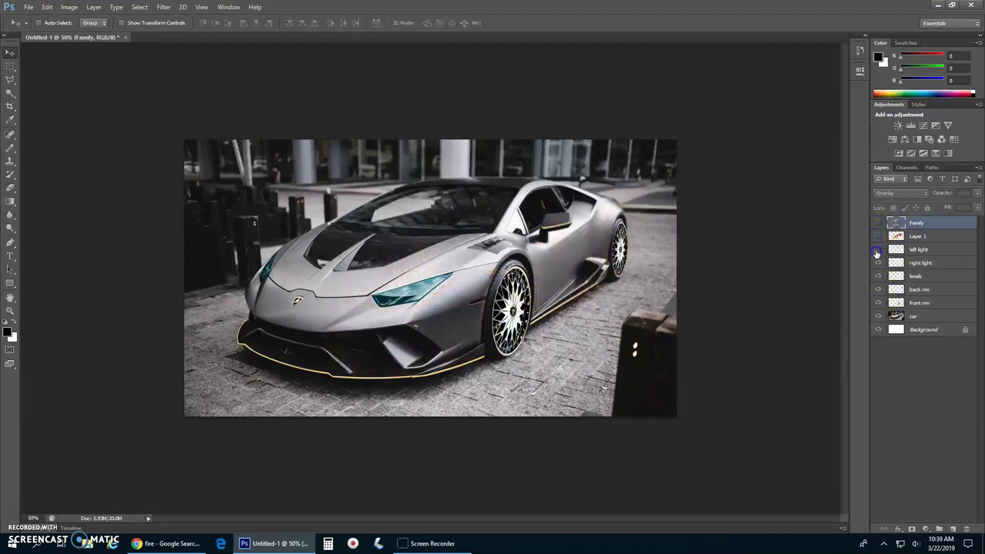
left_click(878, 277)
left_click(877, 290)
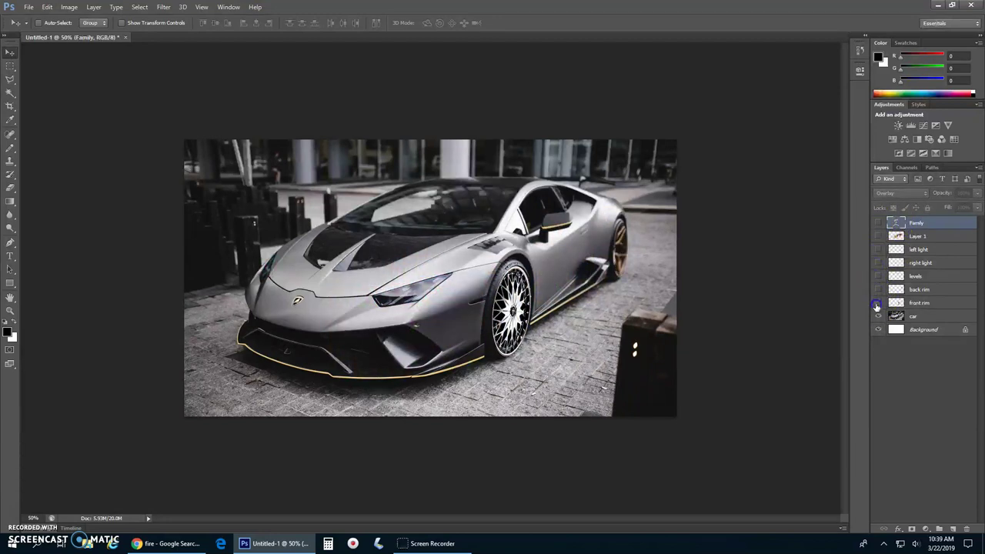
left_click(877, 303)
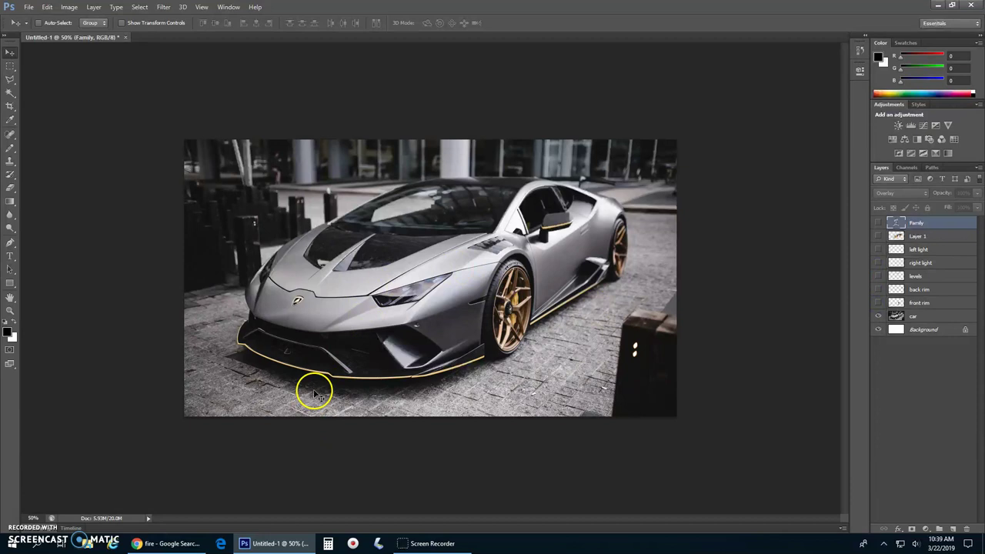